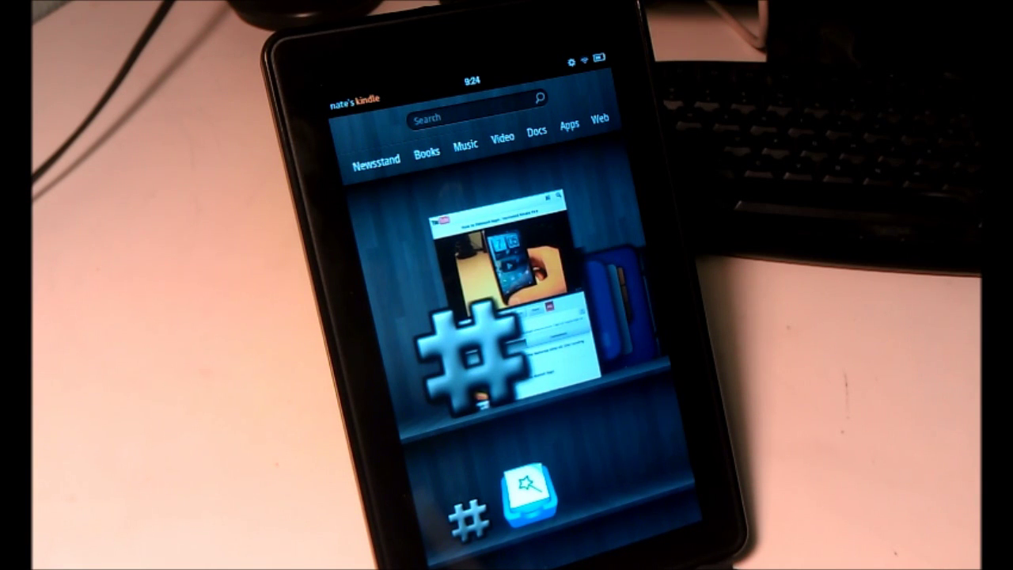
# - Run Root Checker's Verify Root Access to confirm the Kindle isn't rooted, then return home
pyautogui.click(471, 357)
pyautogui.click(496, 190)
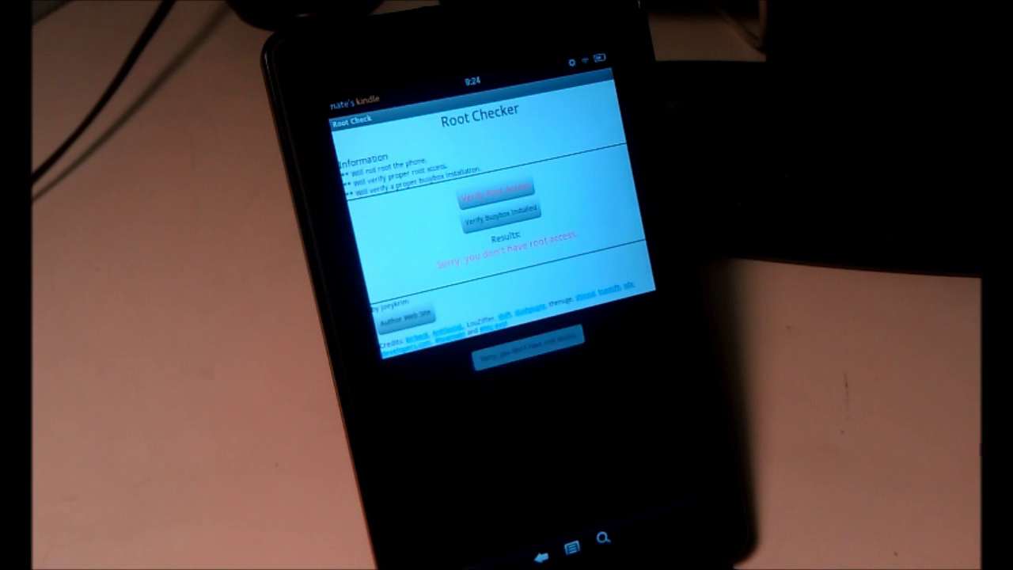
pyautogui.click(510, 564)
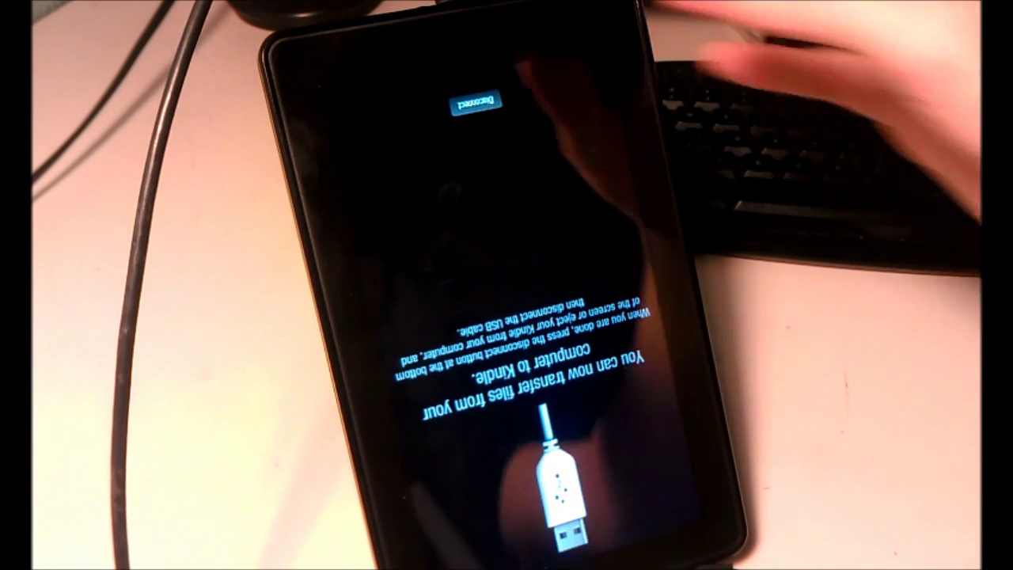
# - Disconnect USB transfer and turn on Allow Installation of Applications under Settings > Device
pyautogui.click(475, 102)
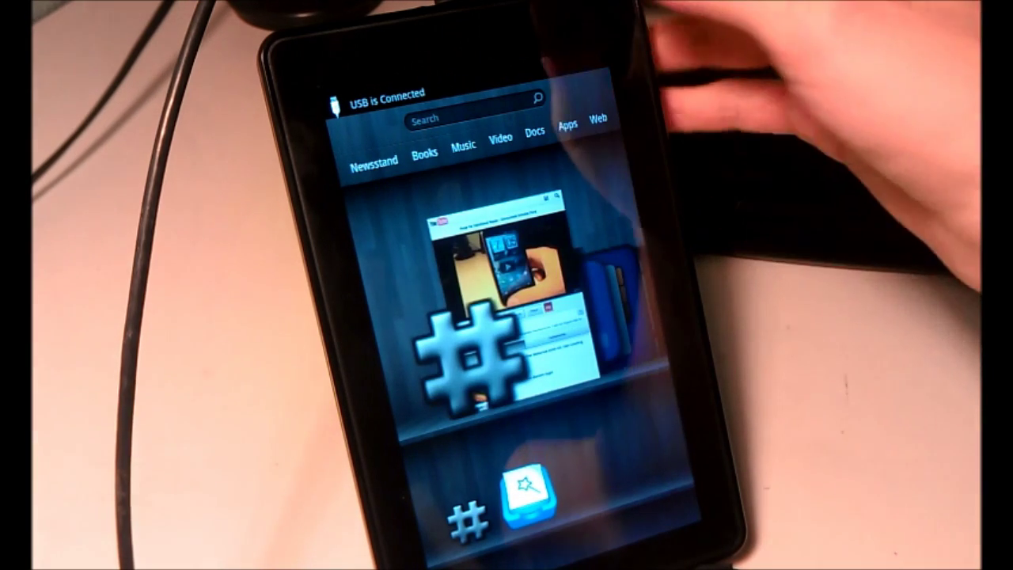
pyautogui.click(554, 95)
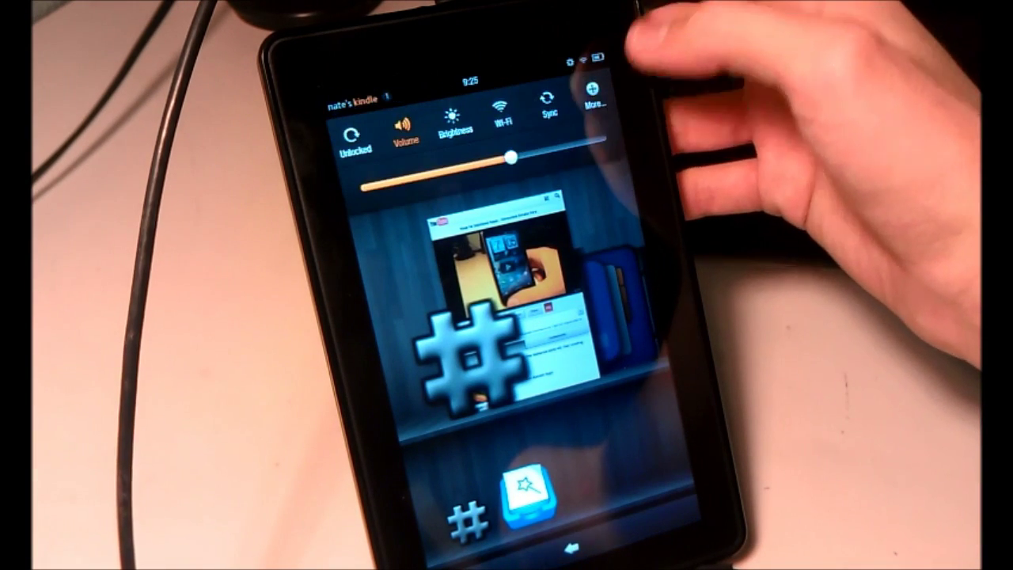
pyautogui.click(593, 101)
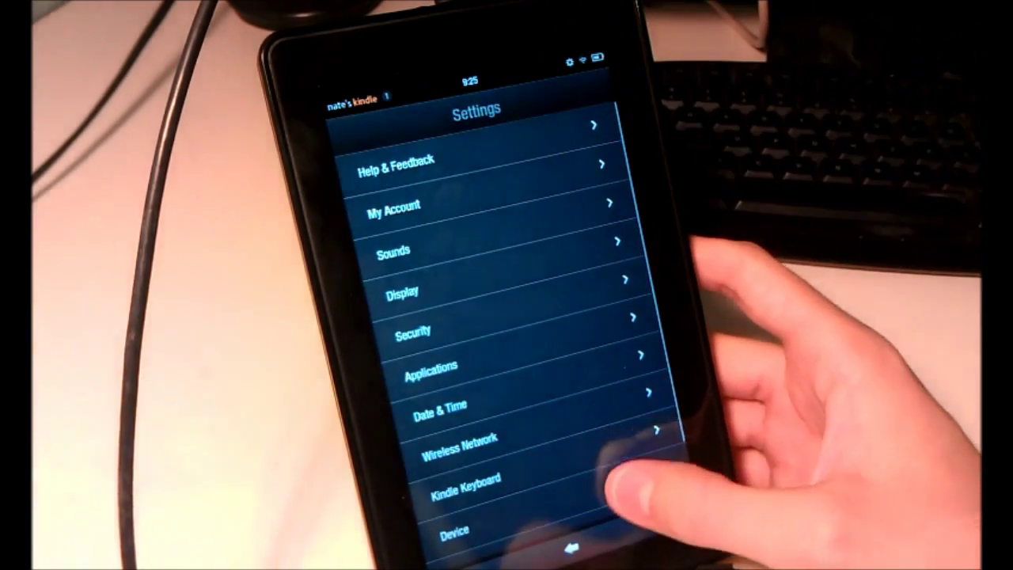
pyautogui.click(491, 527)
pyautogui.click(638, 401)
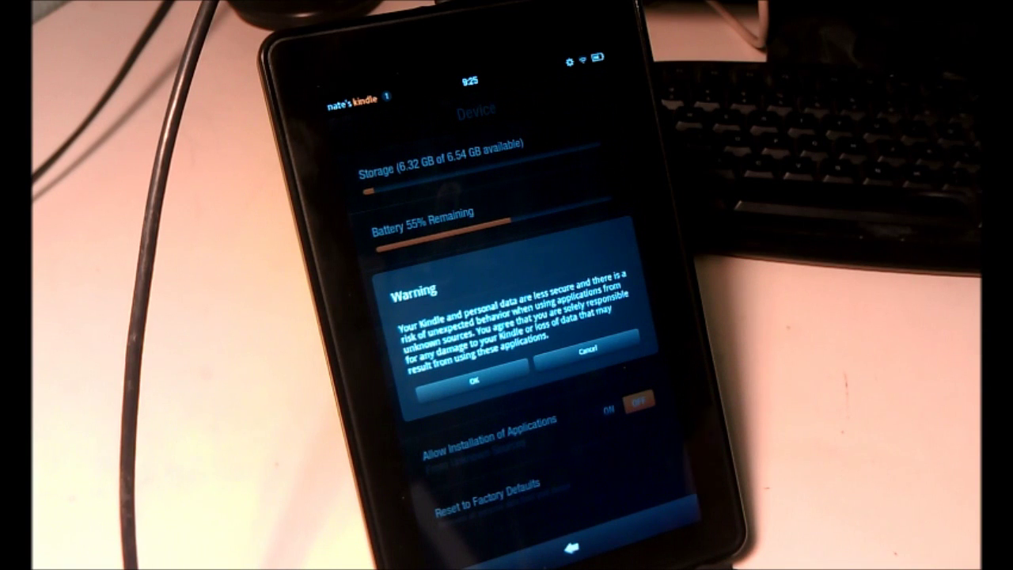
pyautogui.click(474, 380)
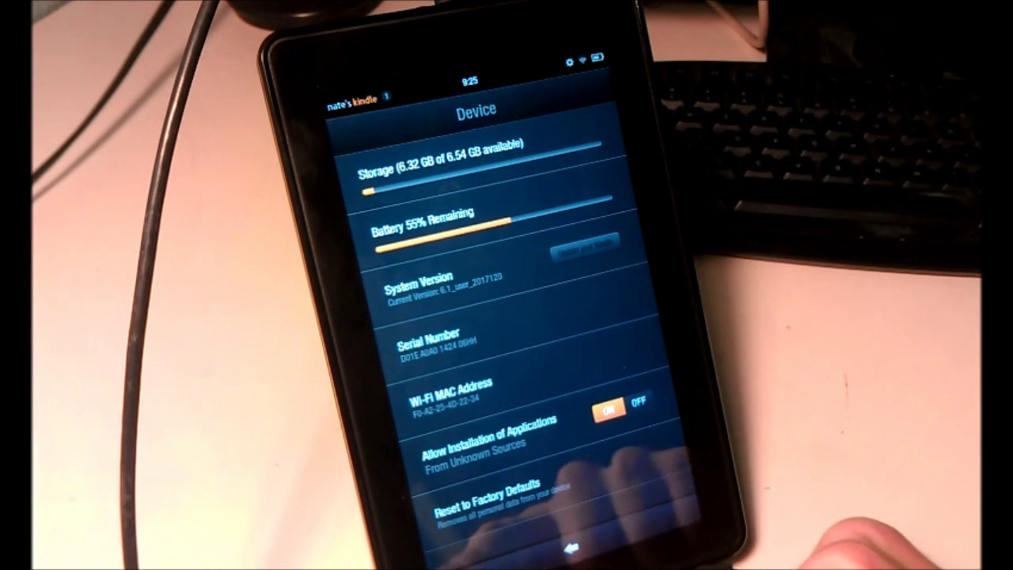
pyautogui.click(555, 550)
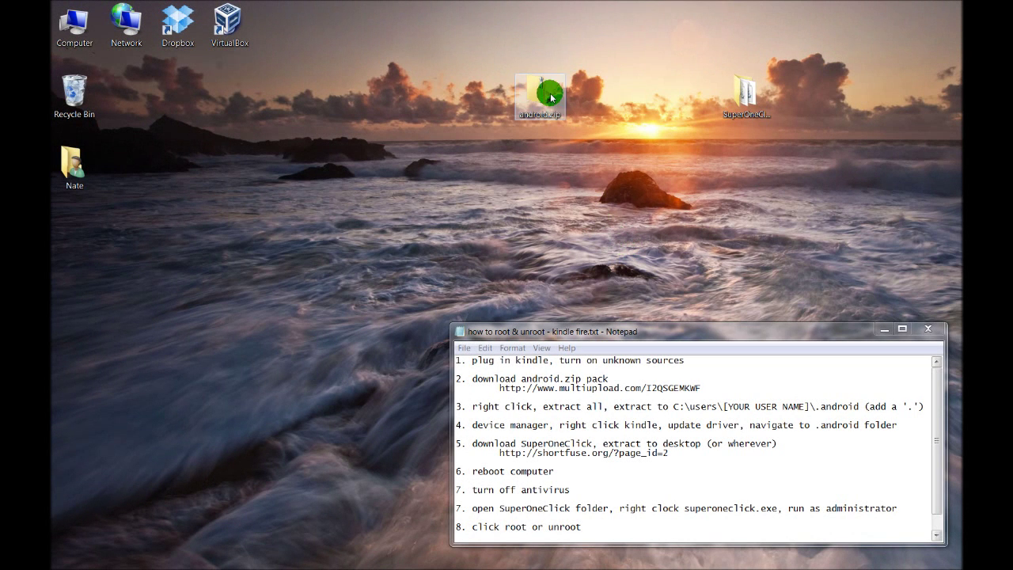
# - Select the MultiUpload download link for .android.zip in the Notepad rooting notes
pyautogui.moveTo(543, 96); pyautogui.dragTo(539, 94)
pyautogui.moveTo(702, 389); pyautogui.dragTo(500, 387)
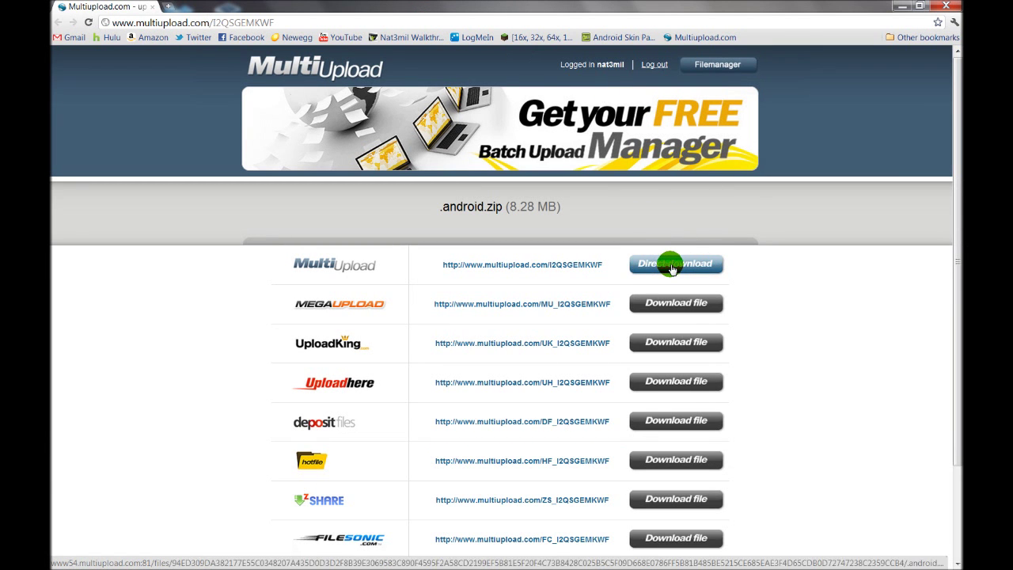
# - Close Chrome and start Extract All on the downloaded android.zip
pyautogui.click(946, 5)
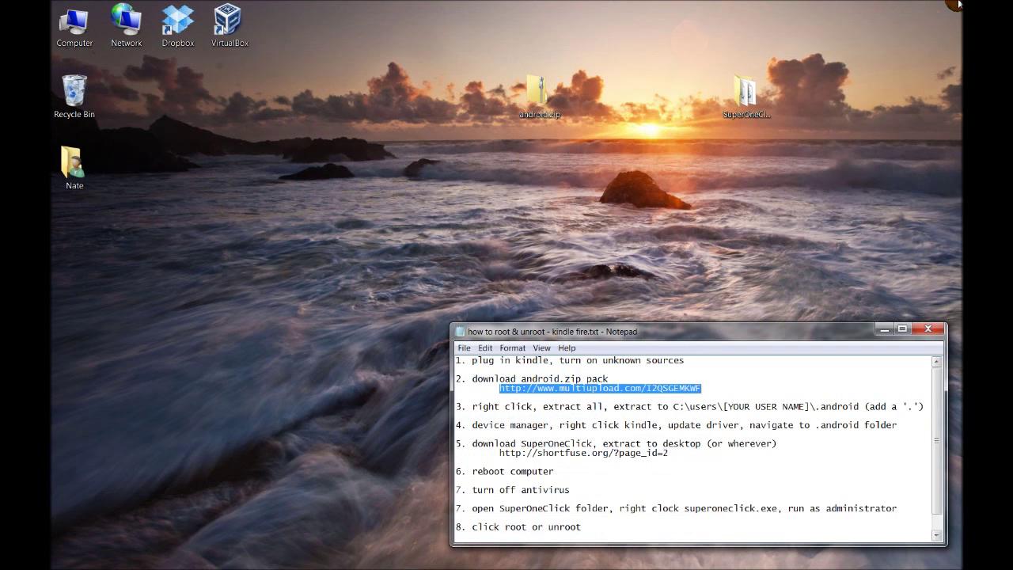
pyautogui.click(538, 95)
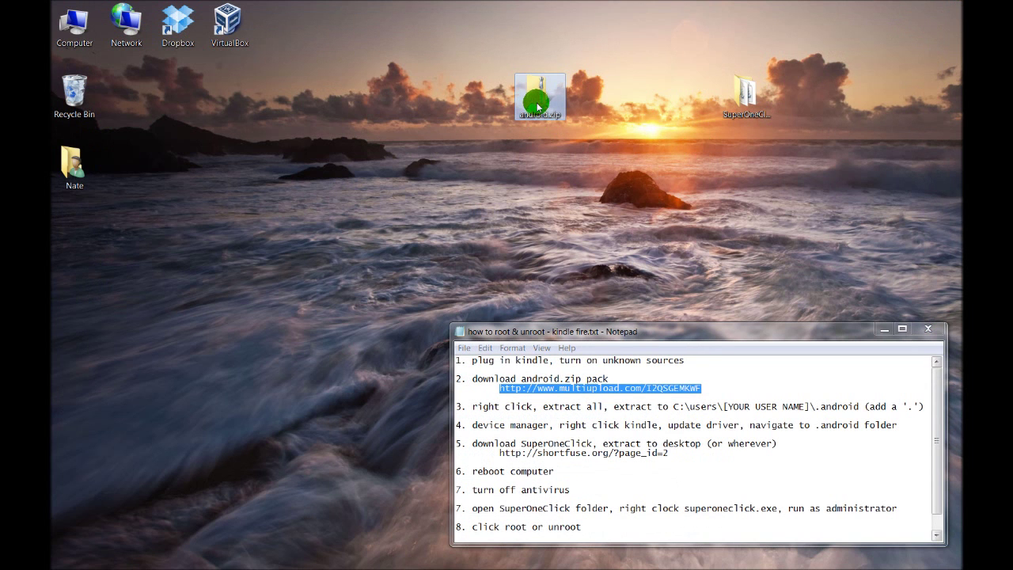
pyautogui.rightClick(541, 98)
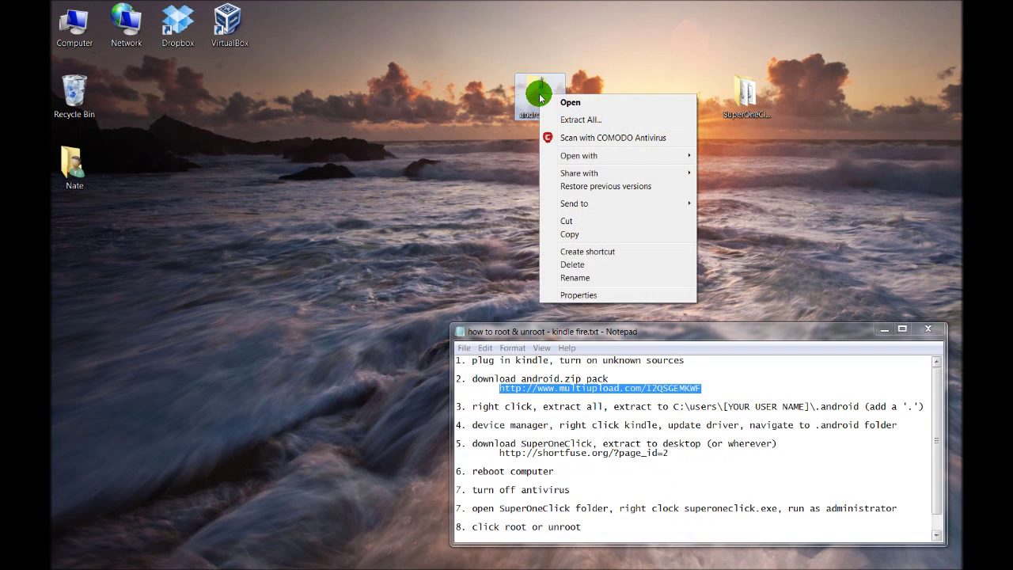
pyautogui.click(580, 120)
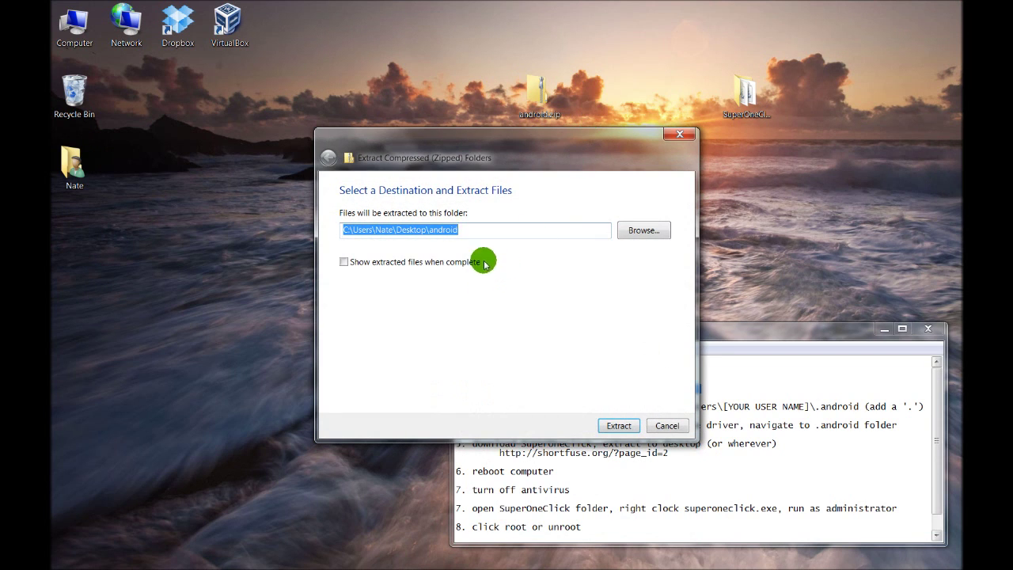
# - Change the extraction destination from Desktop to the .android folder in the user's home and extract
pyautogui.click(421, 230)
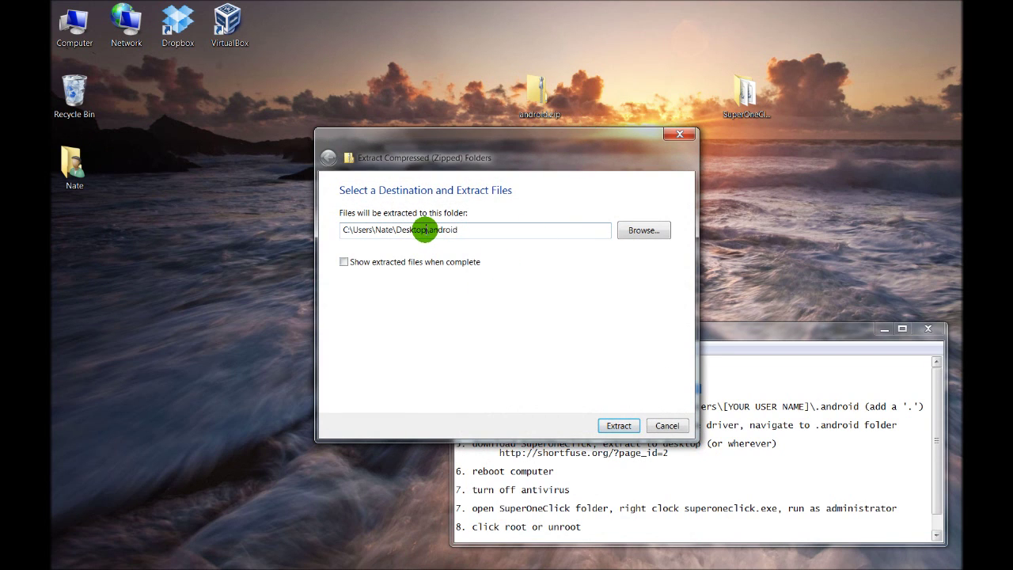
pyautogui.moveTo(418, 230); pyautogui.dragTo(404, 229)
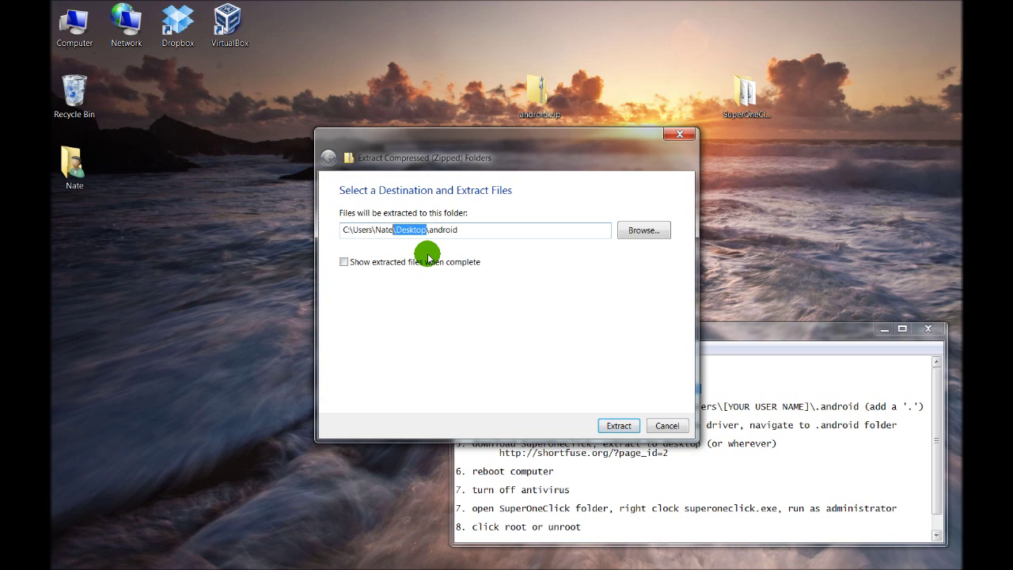
pyautogui.press('BackSpace')
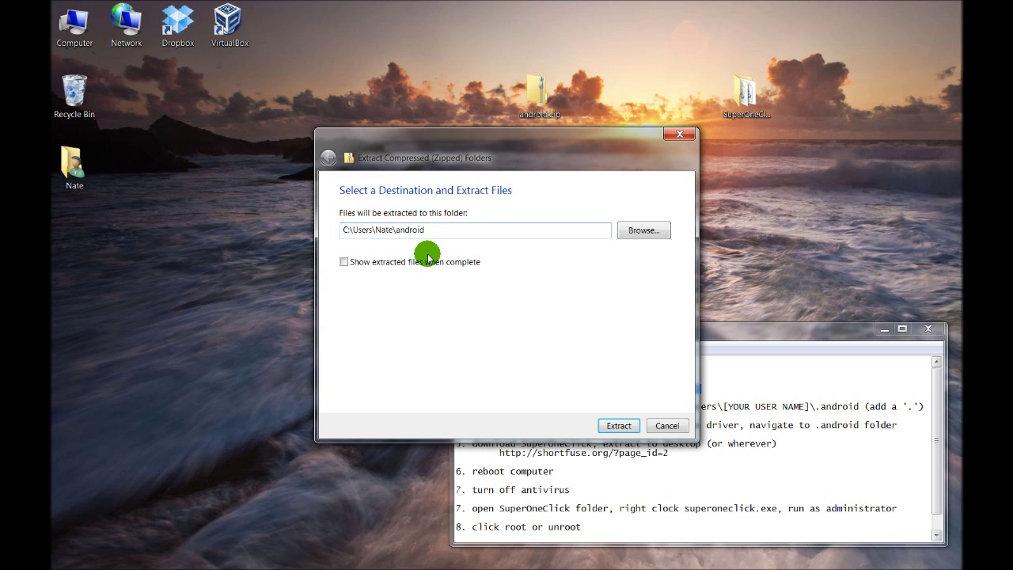
pyautogui.write('.')
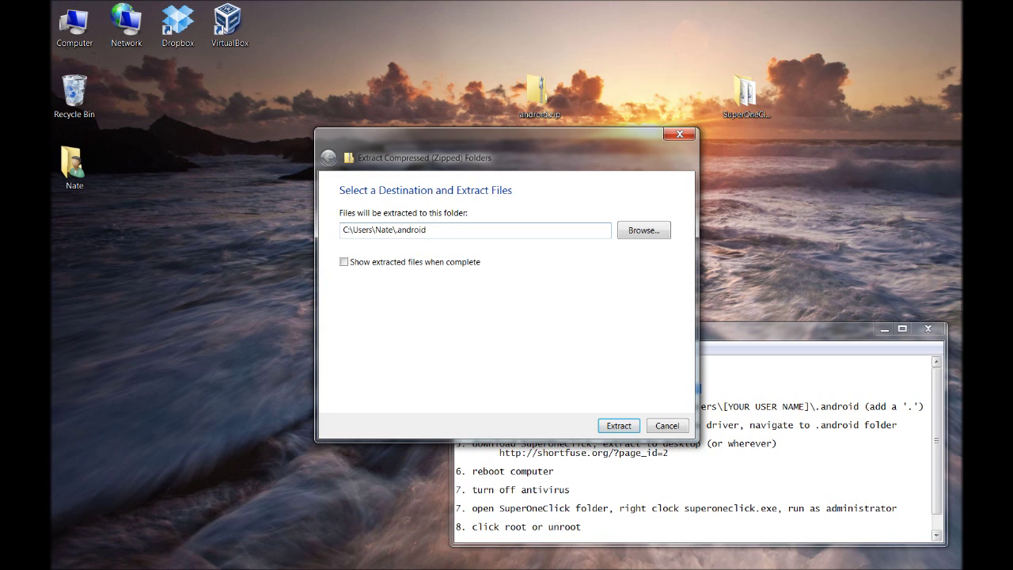
pyautogui.click(448, 229)
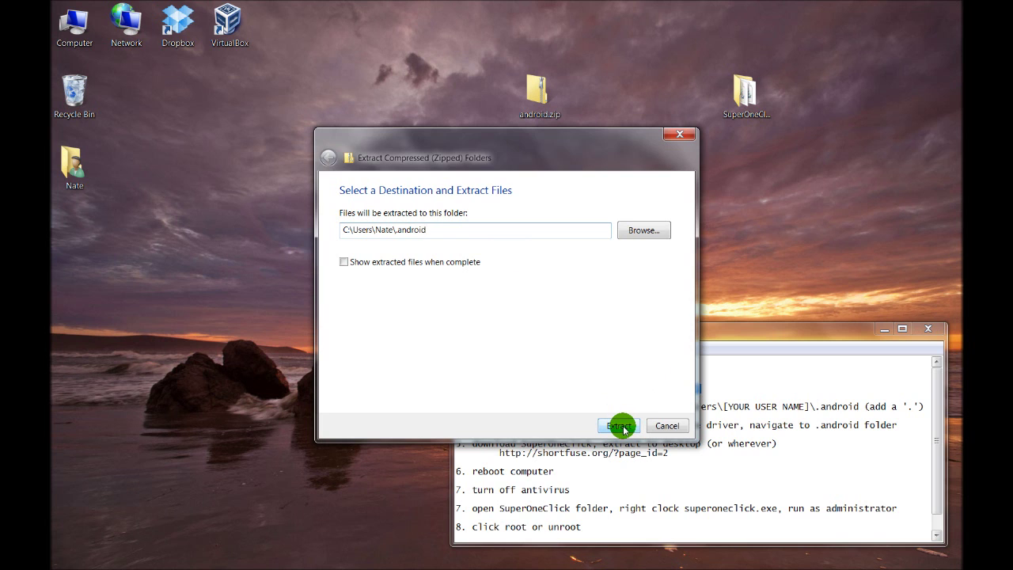
pyautogui.click(622, 427)
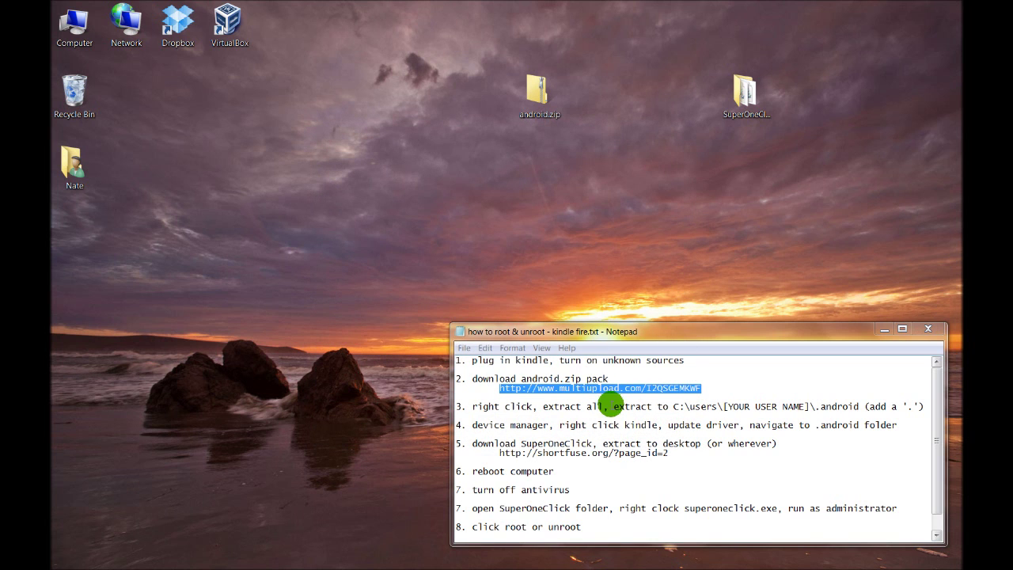
# - Check the new .android folder in the user's personal folder, then close that window
pyautogui.click(605, 380)
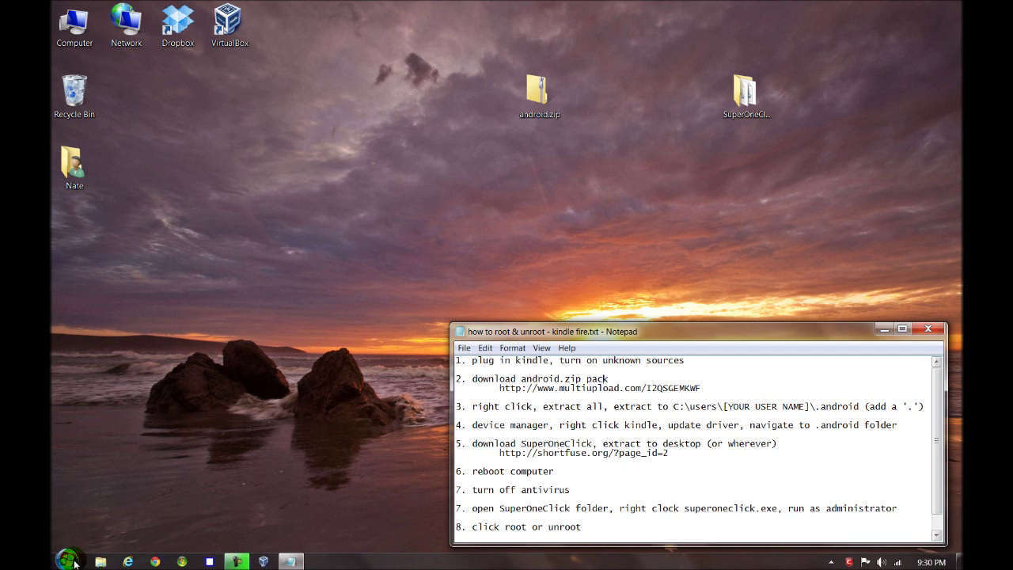
pyautogui.click(67, 561)
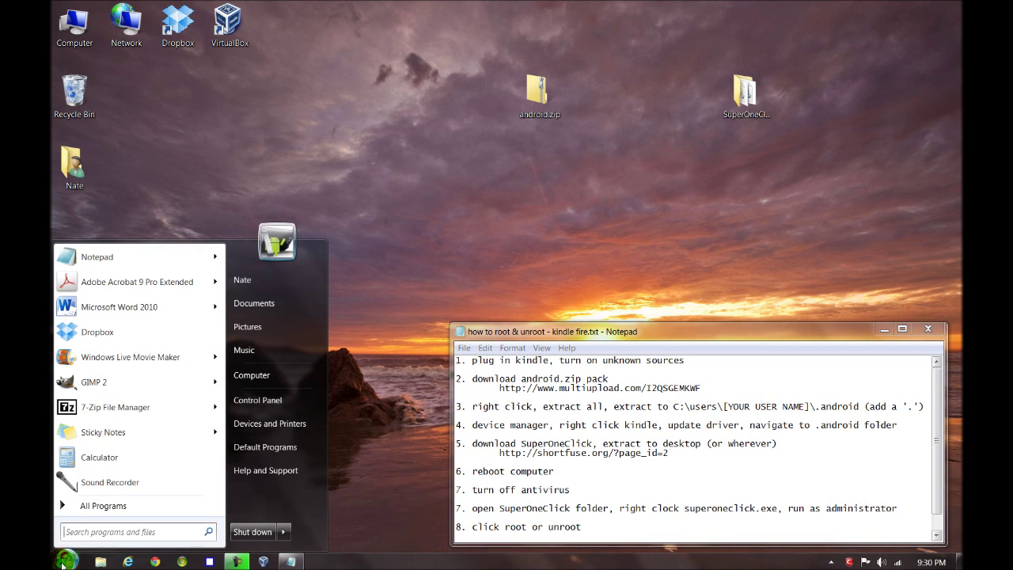
pyautogui.click(248, 280)
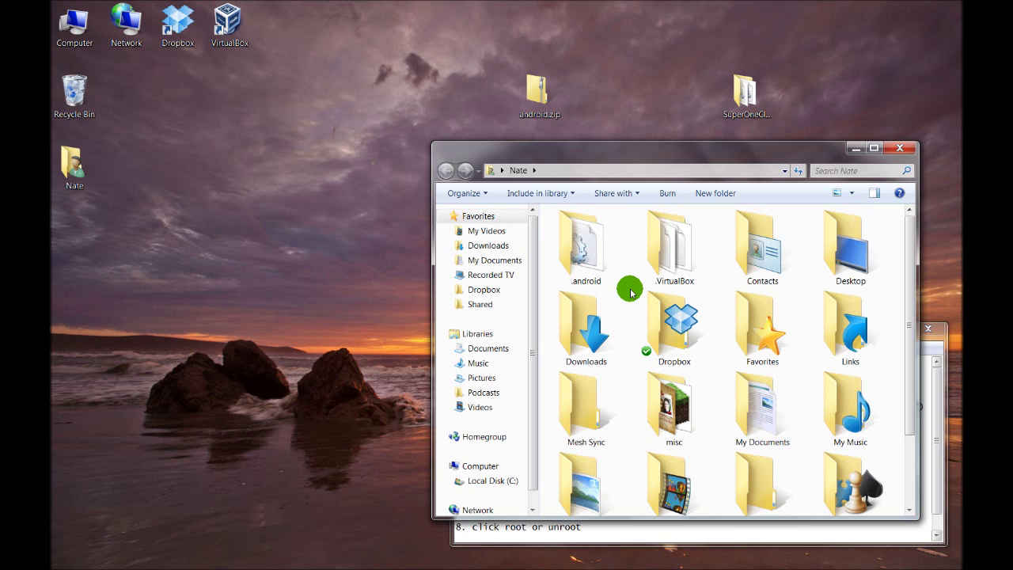
pyautogui.click(908, 148)
pyautogui.click(598, 216)
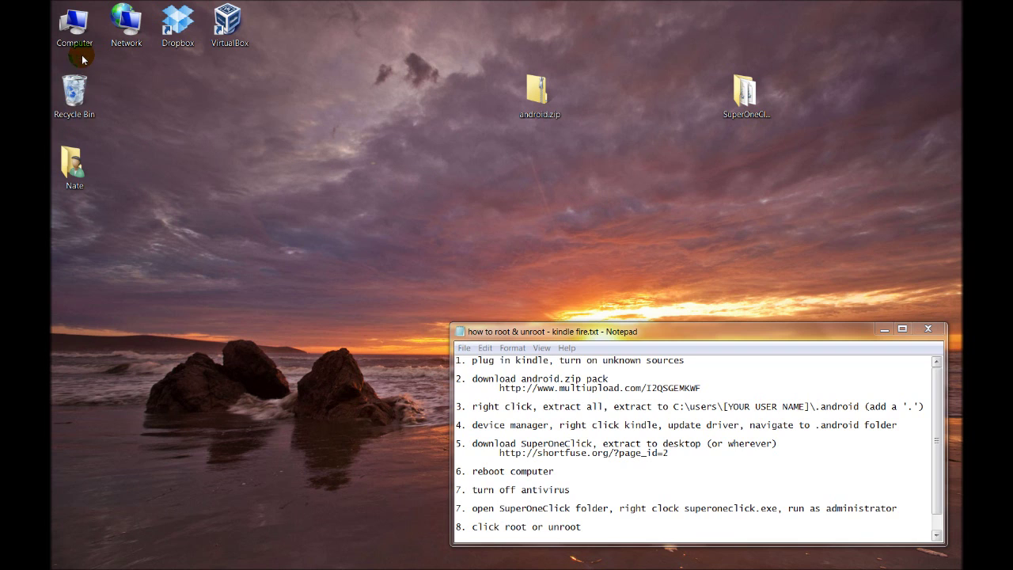
# - Open Computer Management via Computer > Manage and start Update Driver Software for the Kindle
pyautogui.click(72, 562)
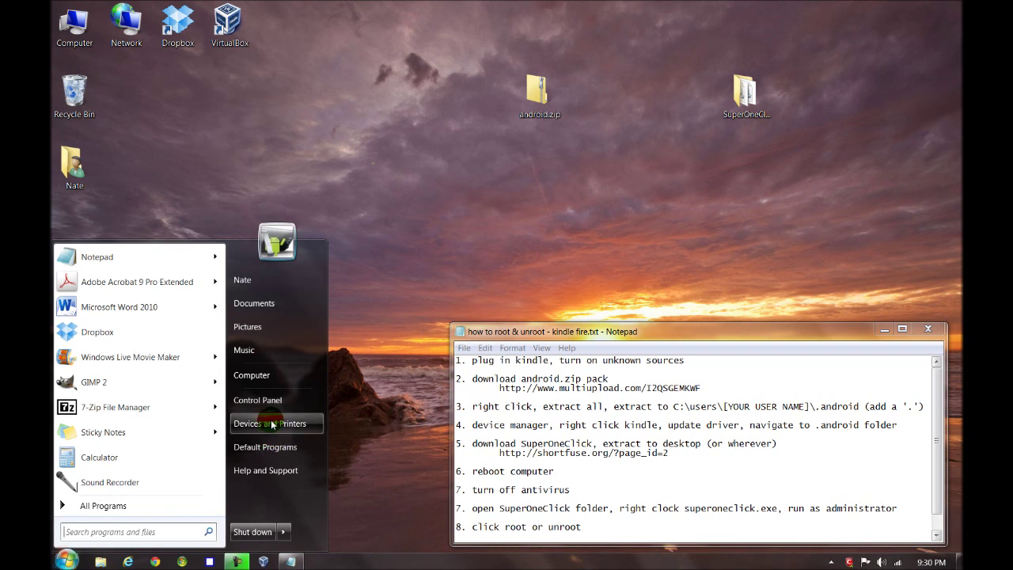
pyautogui.rightClick(262, 380)
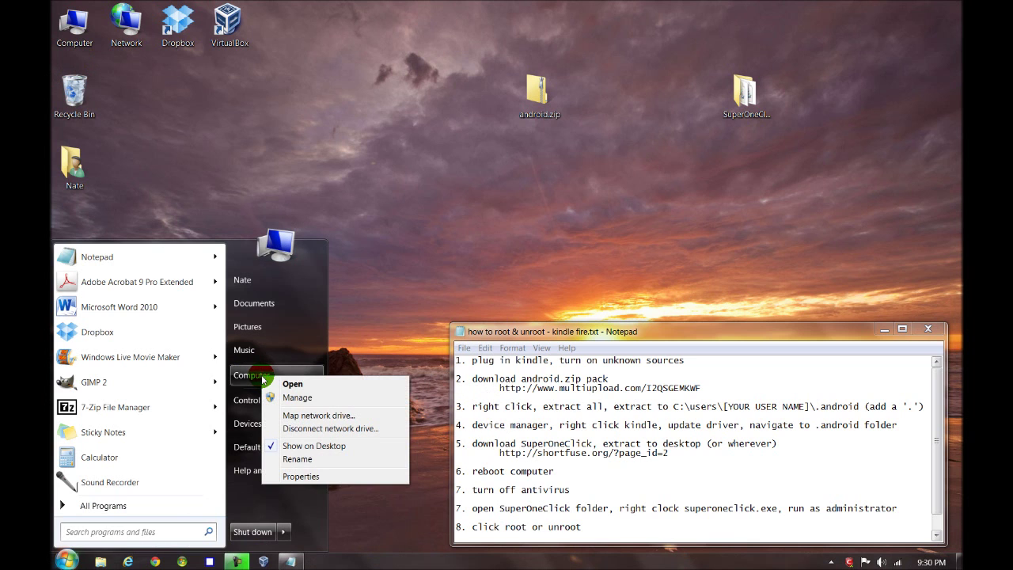
pyautogui.click(299, 398)
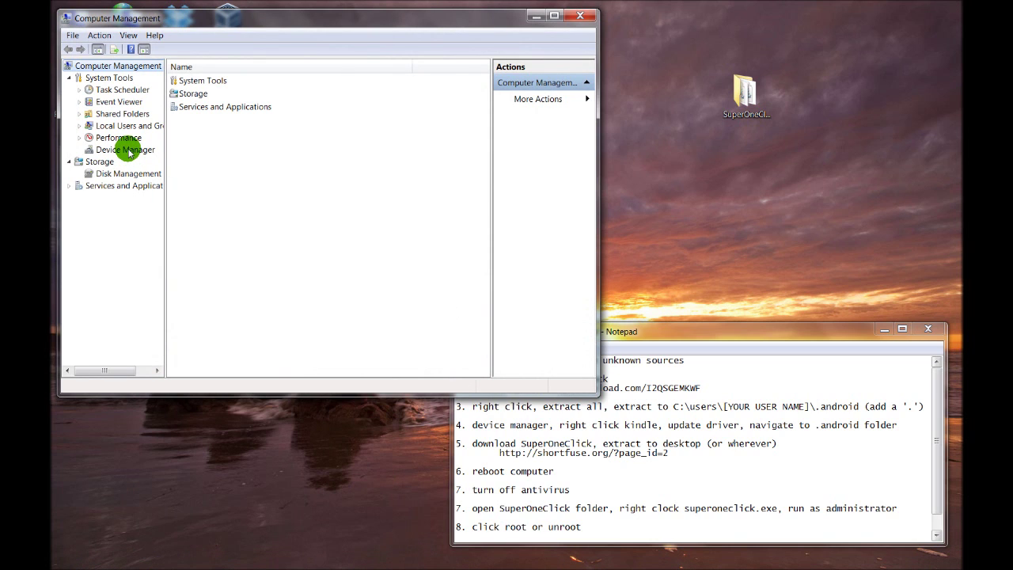
pyautogui.click(127, 150)
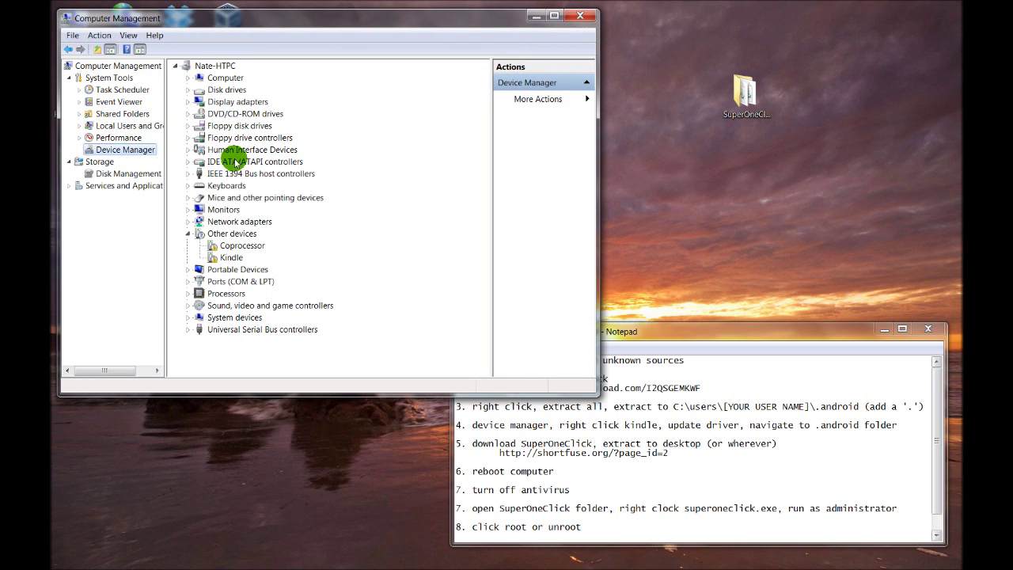
pyautogui.click(236, 258)
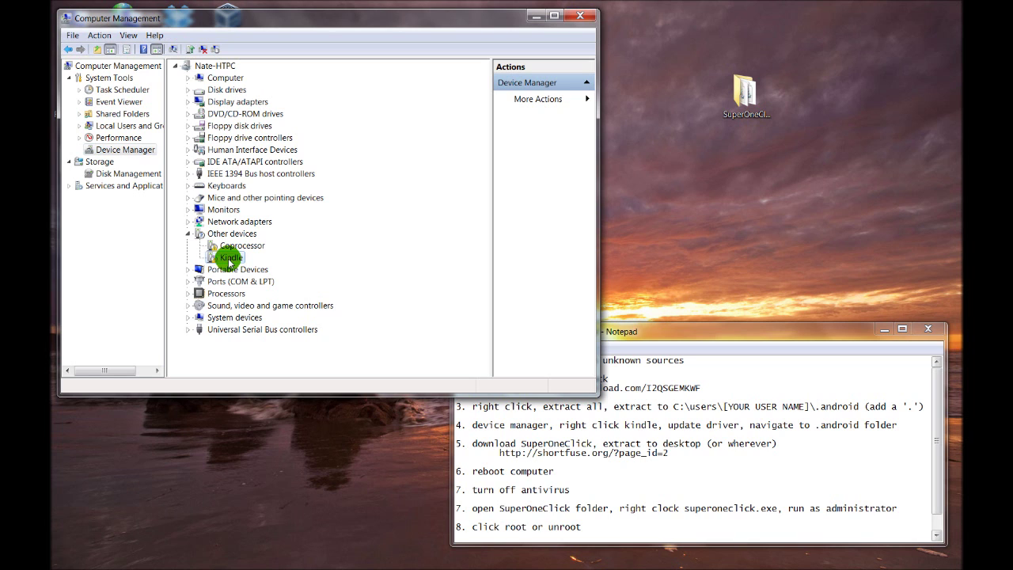
pyautogui.rightClick(230, 263)
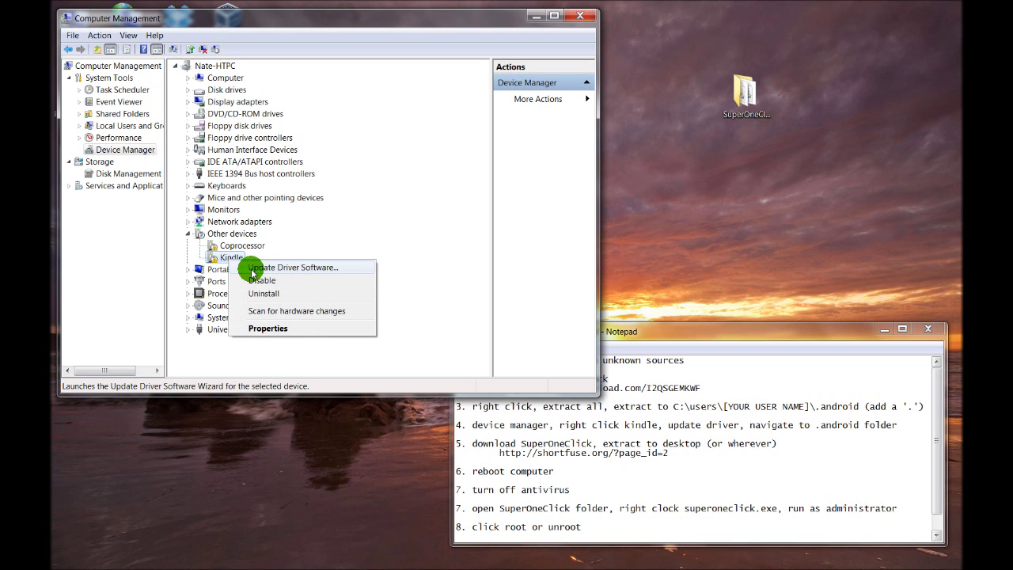
pyautogui.click(252, 269)
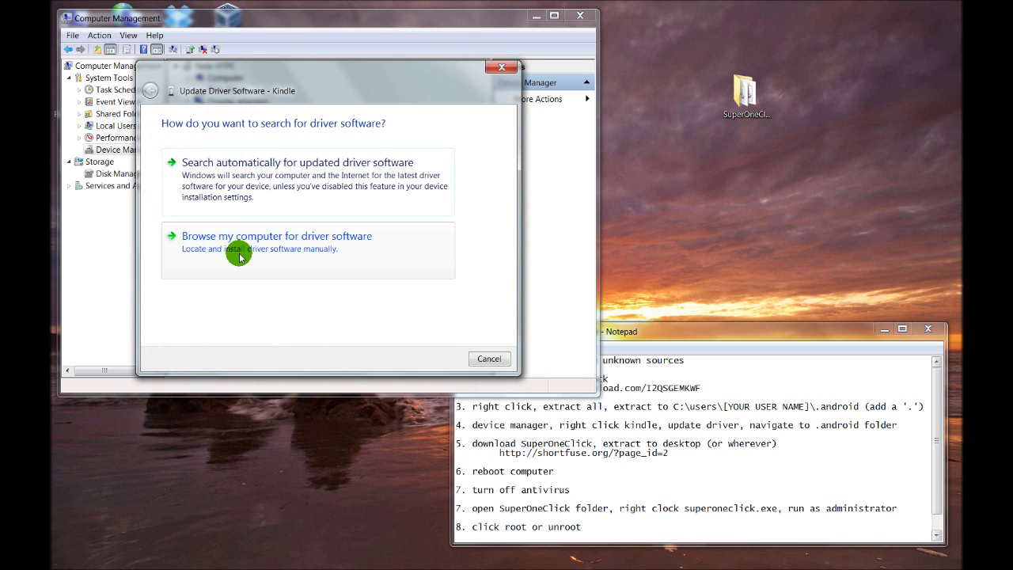
# - Choose Browse my computer > Let me pick from a list with Show All Devices, then Have Disk
pyautogui.click(308, 250)
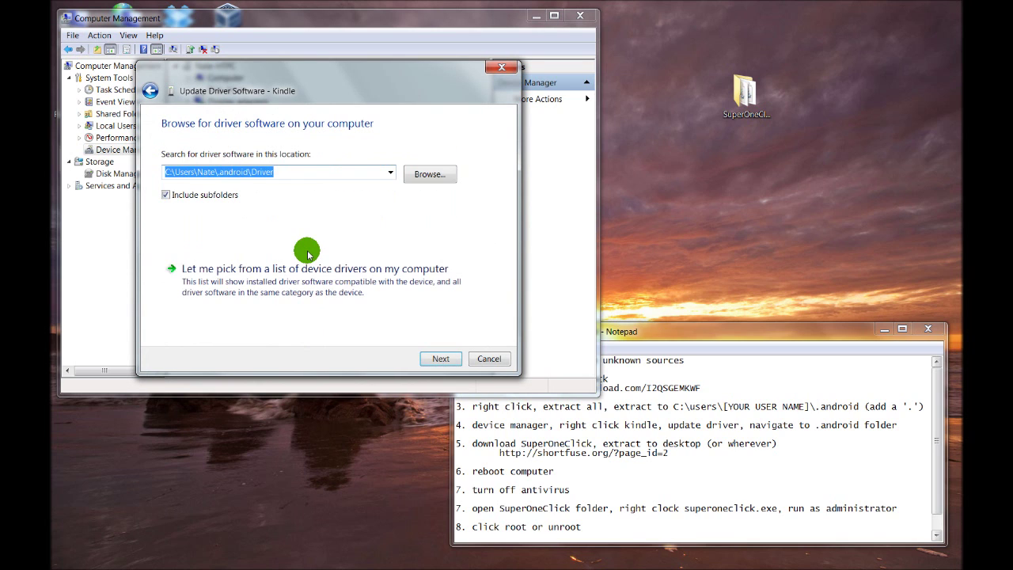
pyautogui.click(341, 282)
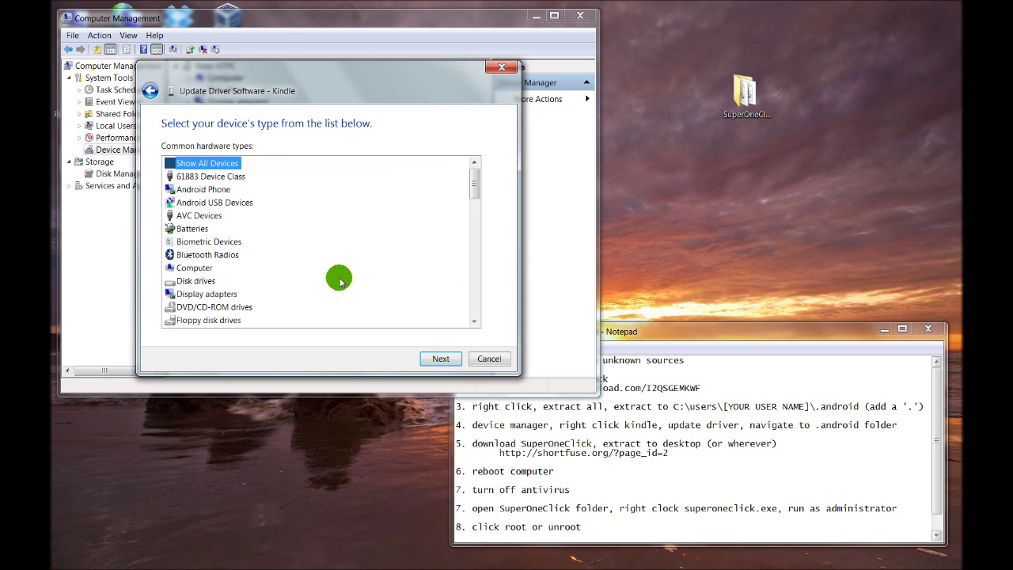
pyautogui.click(441, 358)
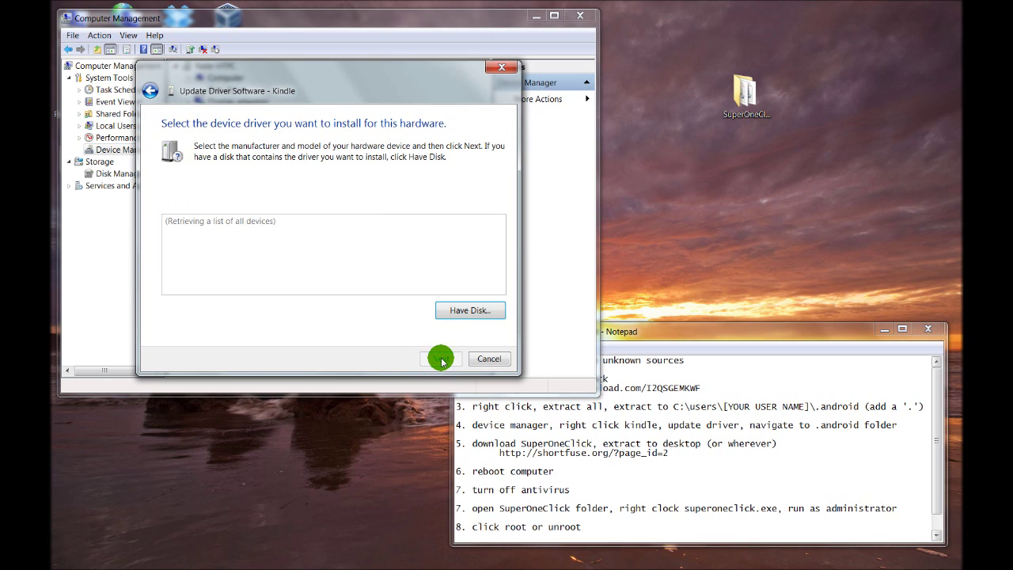
pyautogui.click(473, 313)
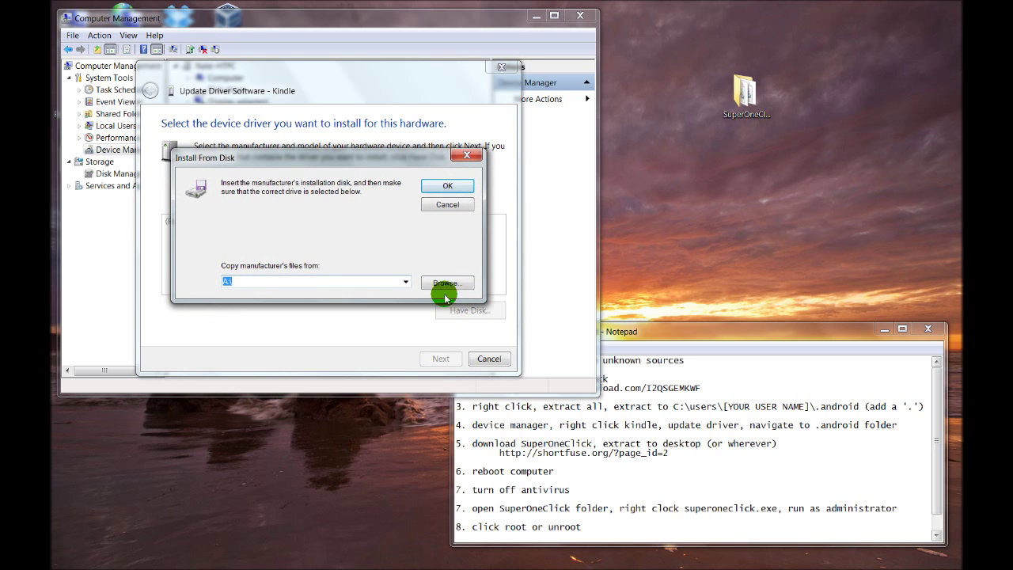
# - Browse to the .android\Driver folder in the user's home and choose android_winusb.inf
pyautogui.click(445, 285)
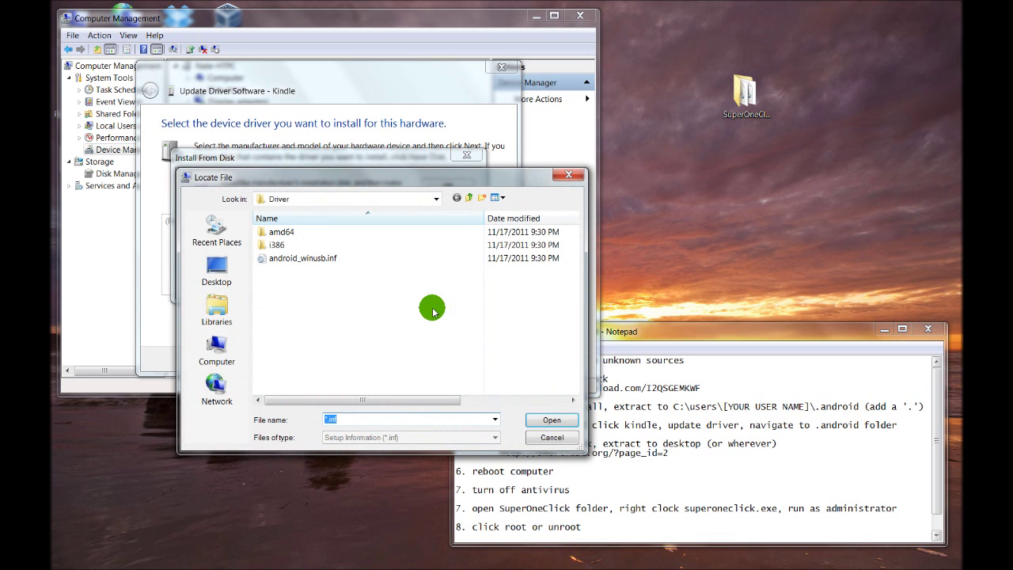
pyautogui.moveTo(383, 182); pyautogui.dragTo(370, 114)
pyautogui.click(319, 132)
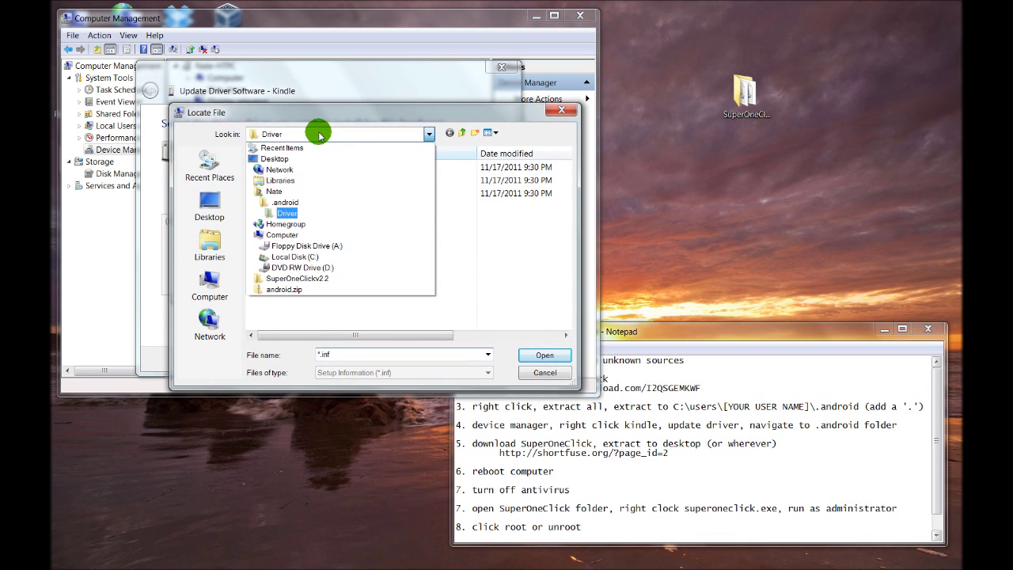
pyautogui.click(273, 191)
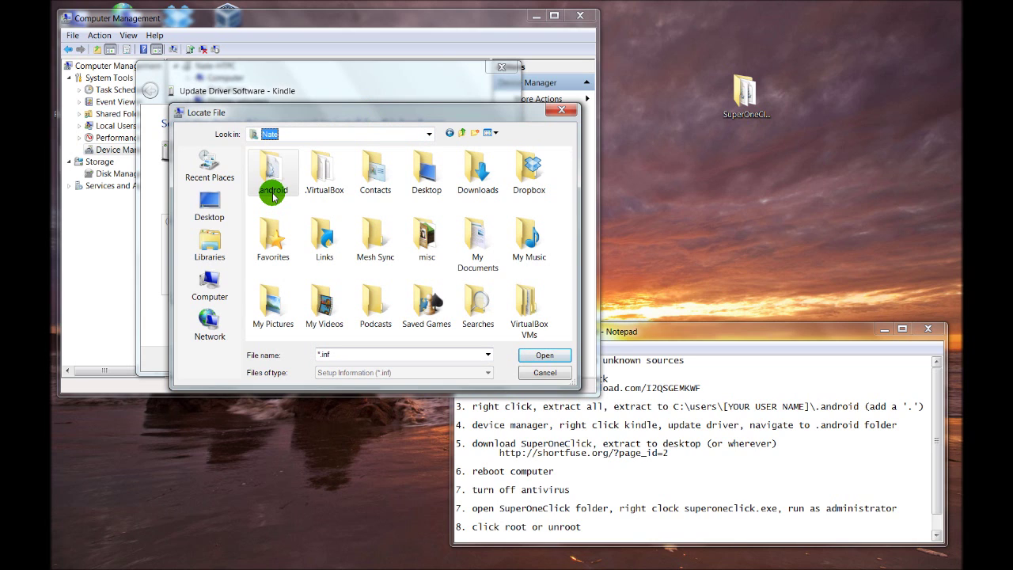
pyautogui.click(282, 182)
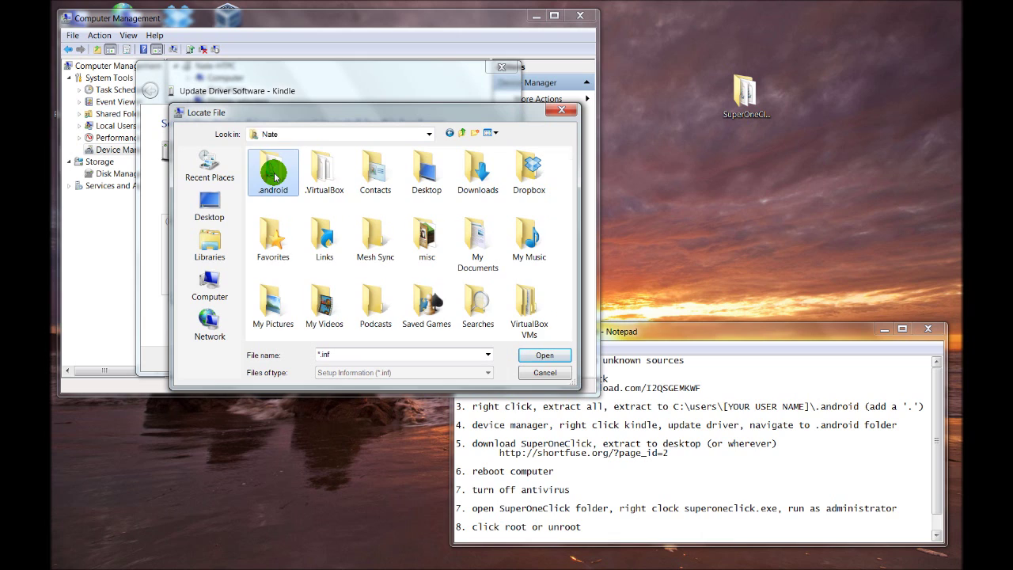
pyautogui.doubleClick(274, 175)
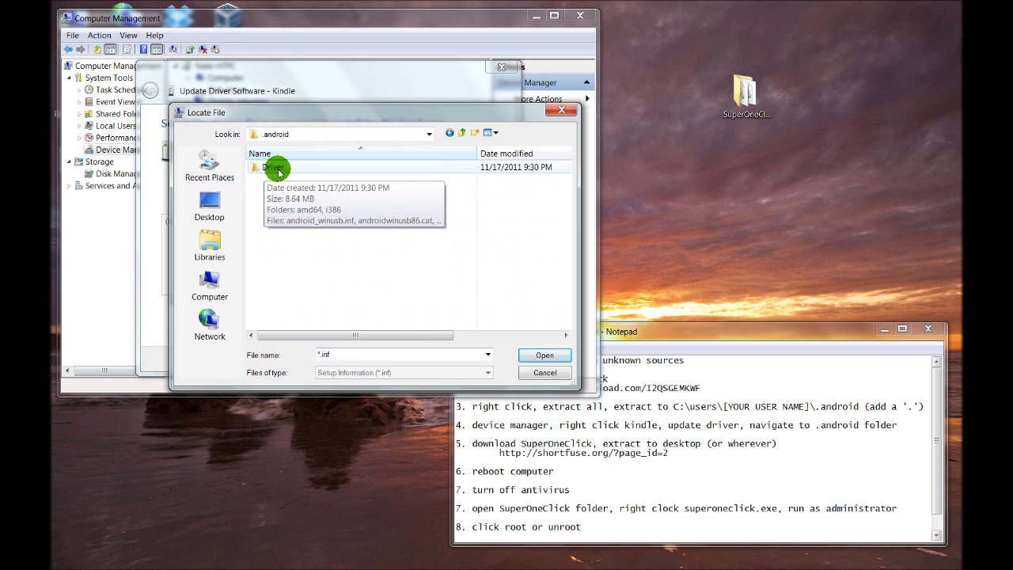
pyautogui.doubleClick(272, 169)
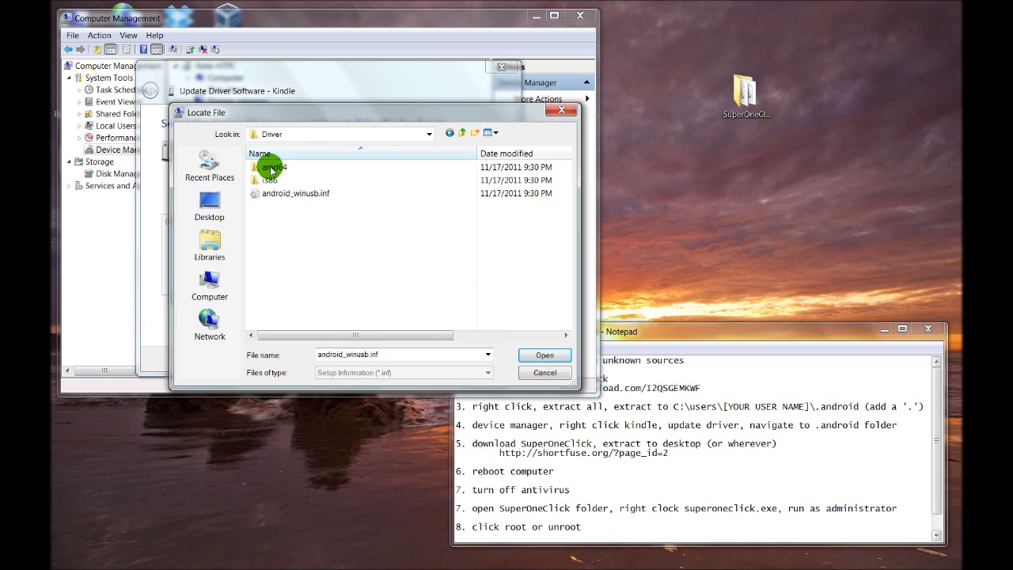
pyautogui.click(544, 358)
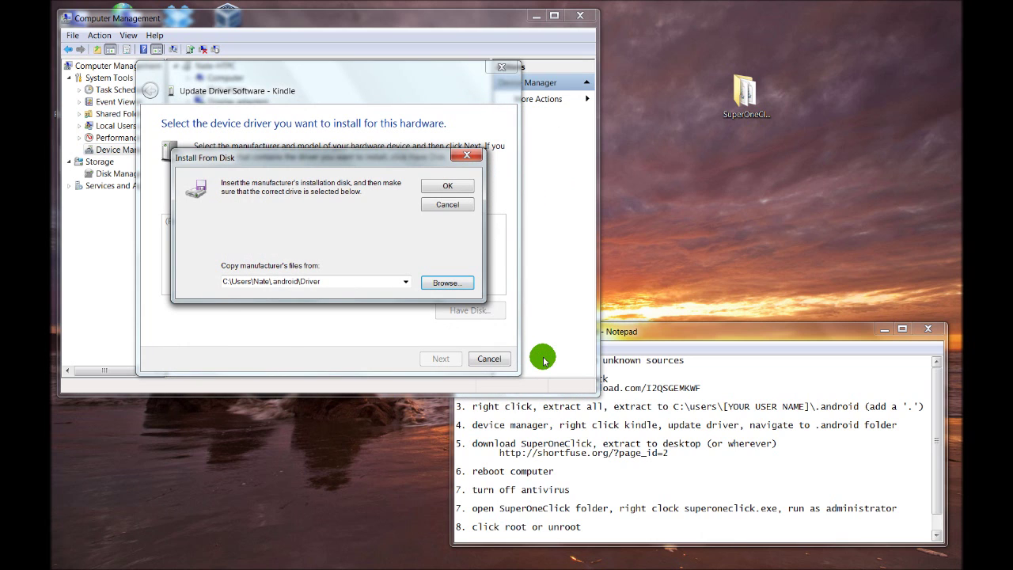
# - Install the Android Composite ADB Interface driver, accepting the unsigned-driver warning
pyautogui.click(446, 188)
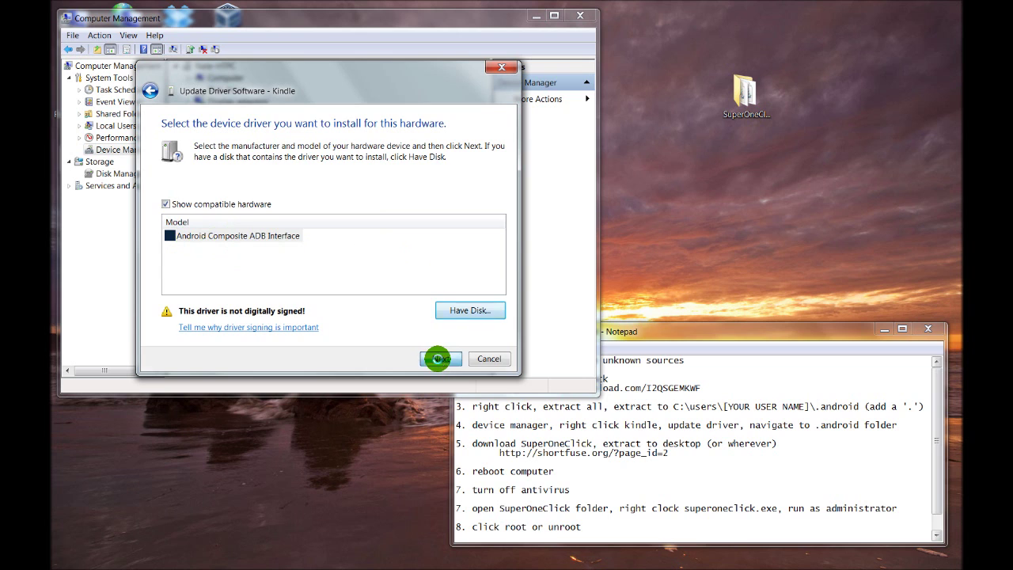
pyautogui.click(439, 360)
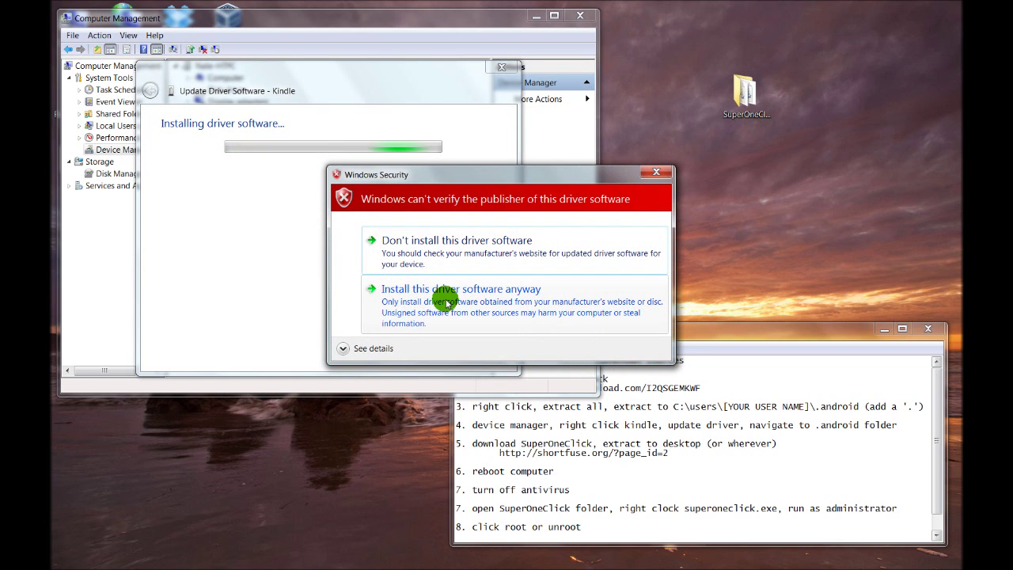
pyautogui.click(447, 303)
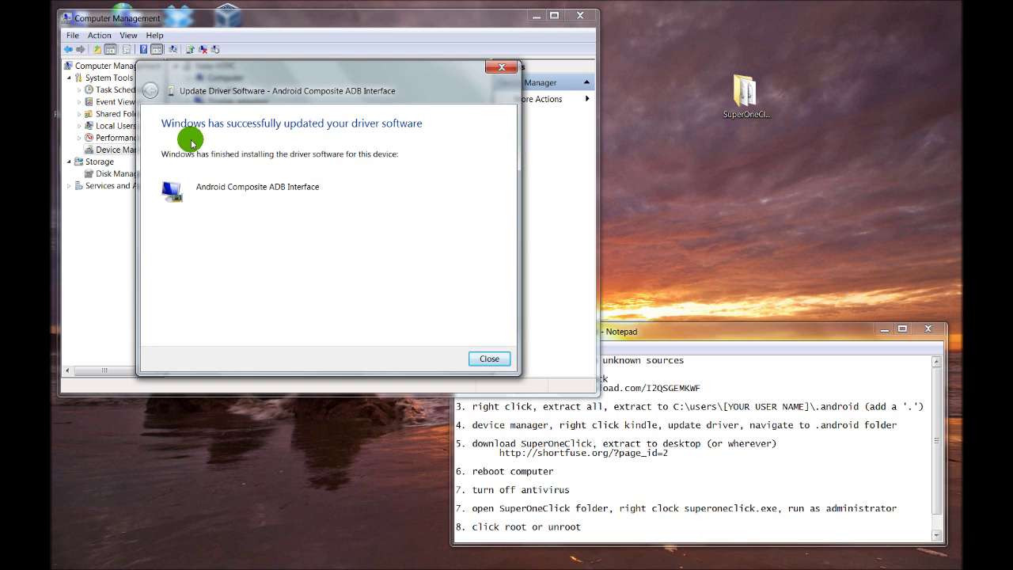
pyautogui.click(490, 359)
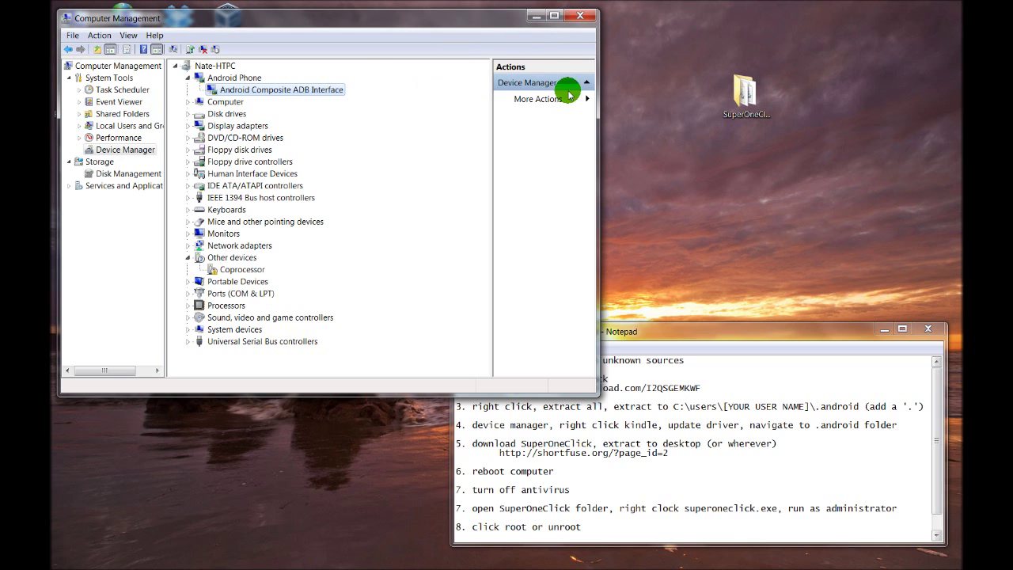
# - Close Computer Management, copy the shortfuse.org SuperOneClick address, and scroll to its v2.2 download link
pyautogui.click(582, 18)
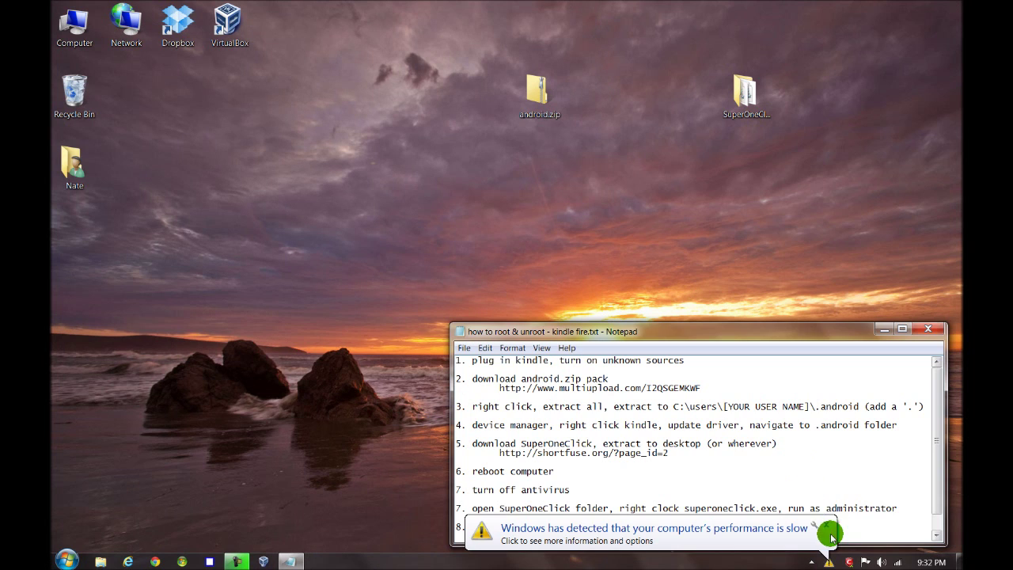
pyautogui.click(826, 524)
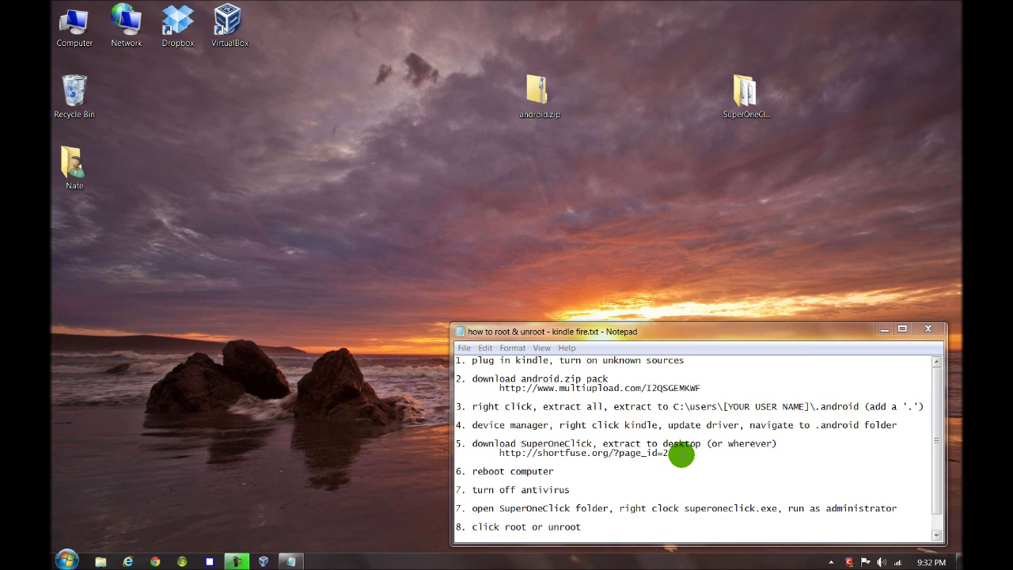
pyautogui.moveTo(675, 458); pyautogui.dragTo(496, 457)
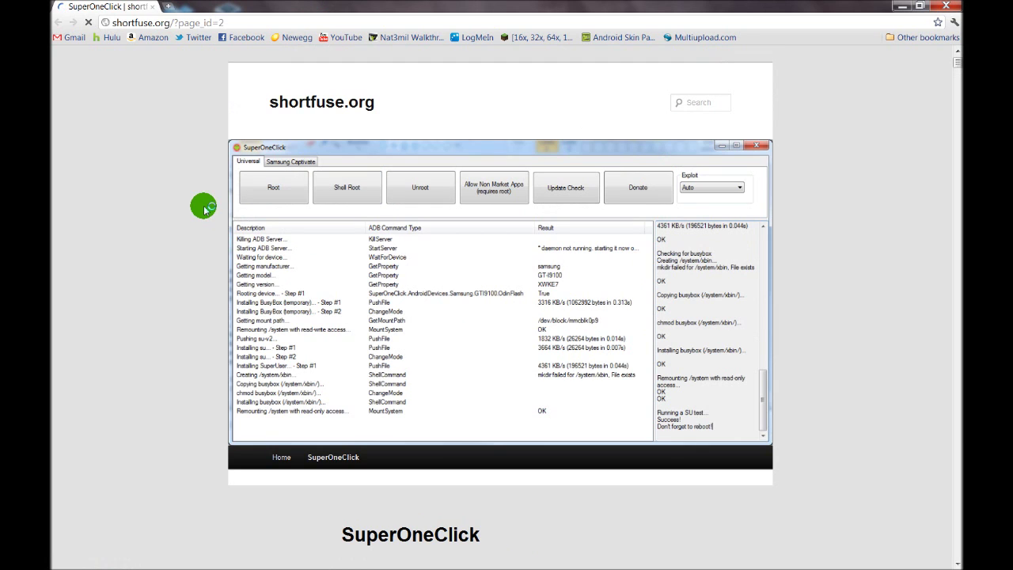
pyautogui.scroll(-2, 190, 213)
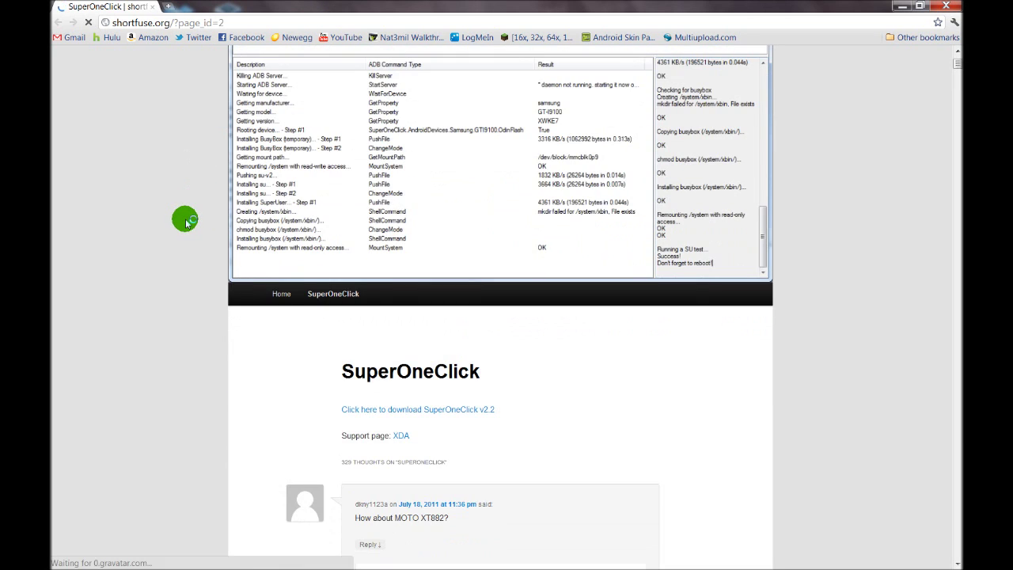
pyautogui.scroll(-1, 186, 223)
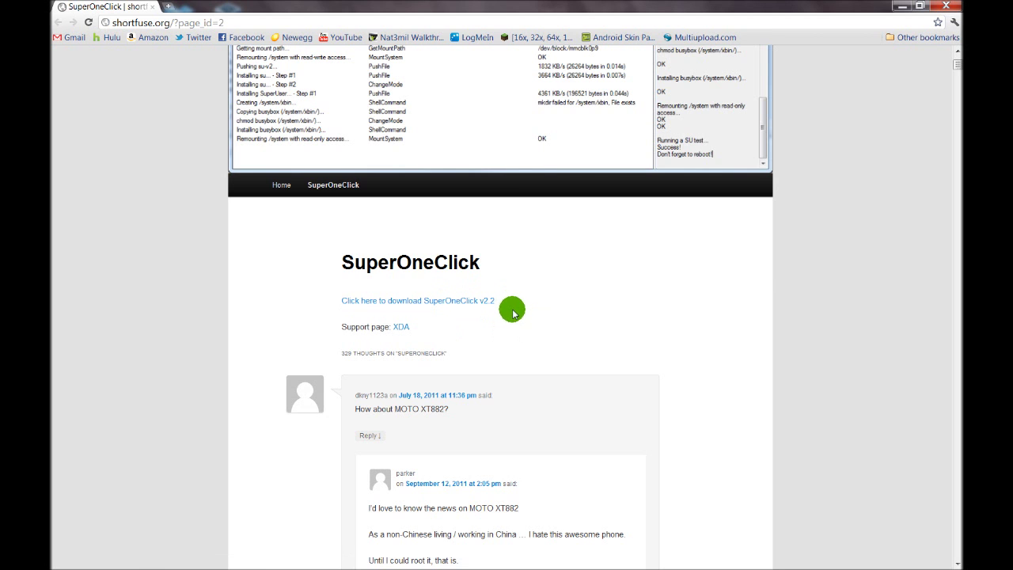
# - Close the browser and extract the SuperOneClick zip into its suggested desktop folder
pyautogui.click(944, 6)
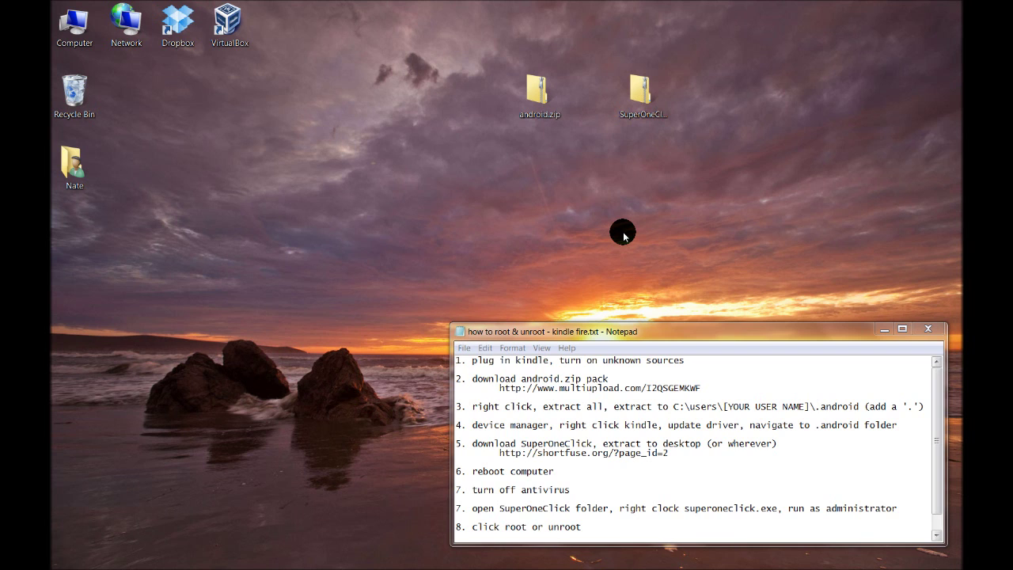
pyautogui.click(632, 125)
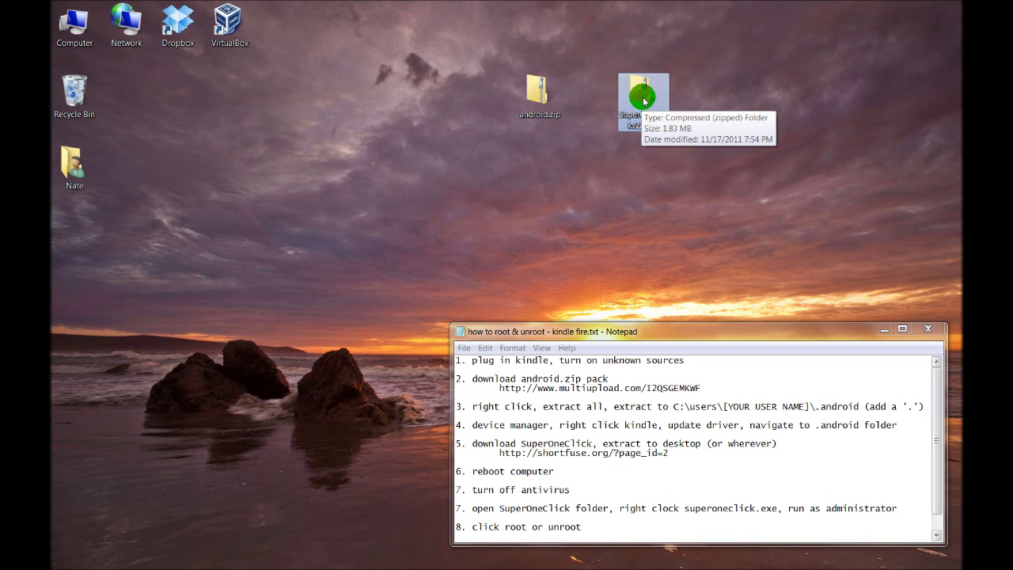
pyautogui.rightClick(644, 100)
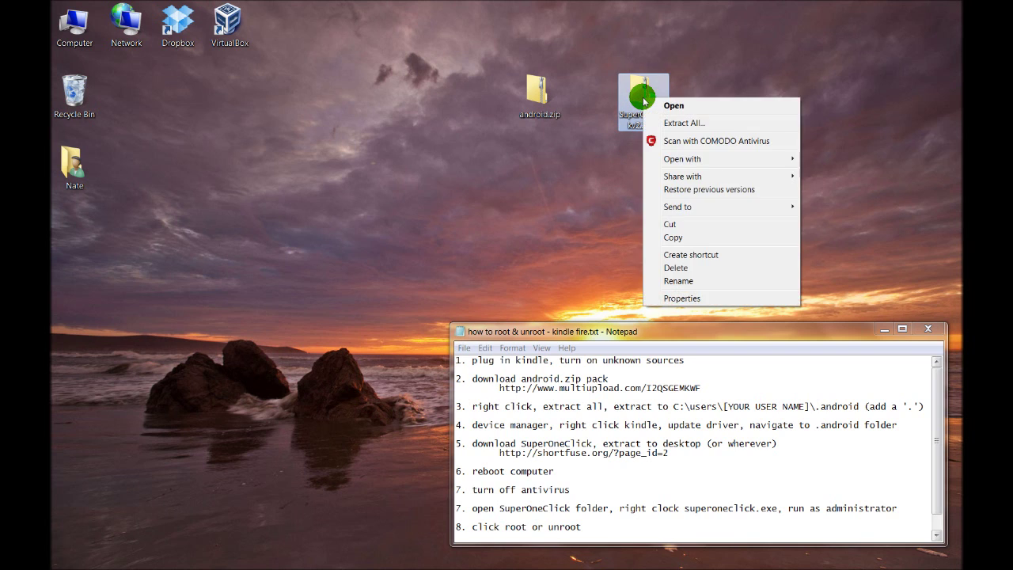
pyautogui.click(682, 122)
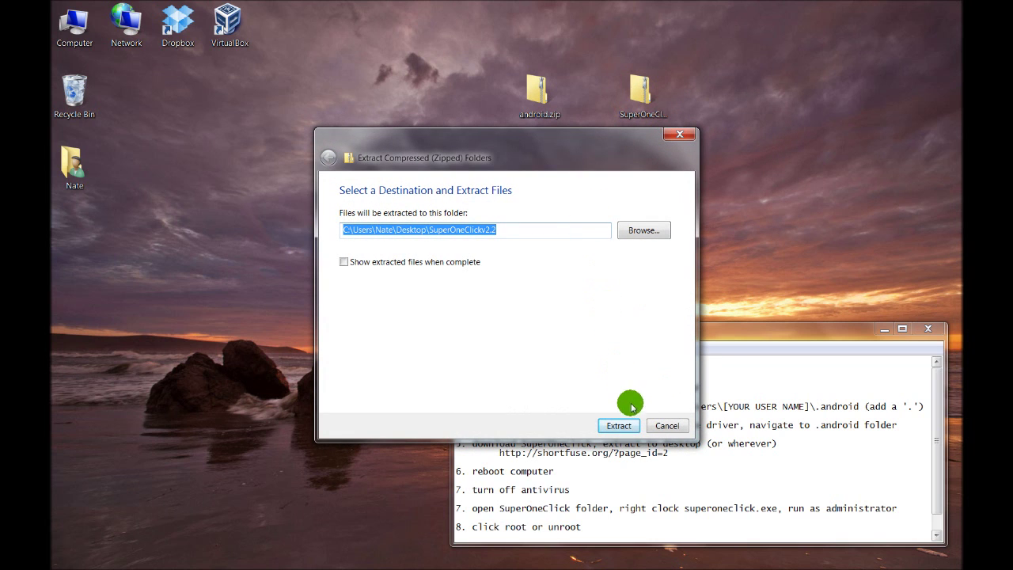
pyautogui.click(621, 426)
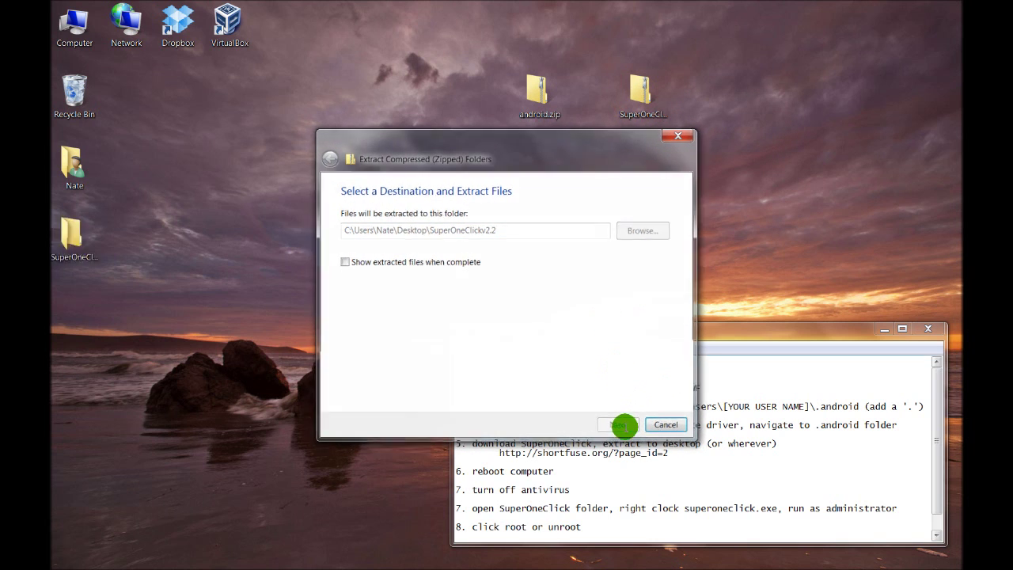
# - Move the extracted SuperOneClickv2.2 folder to the middle of the desktop
pyautogui.click(71, 236)
pyautogui.moveTo(75, 240); pyautogui.dragTo(385, 243)
pyautogui.click(343, 316)
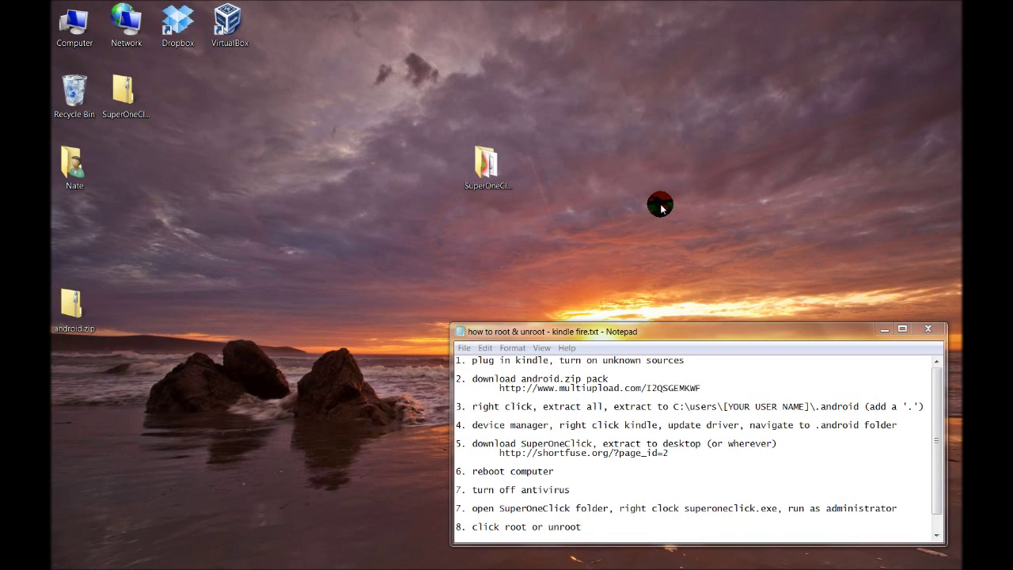
pyautogui.rightClick(78, 31)
pyautogui.click(97, 49)
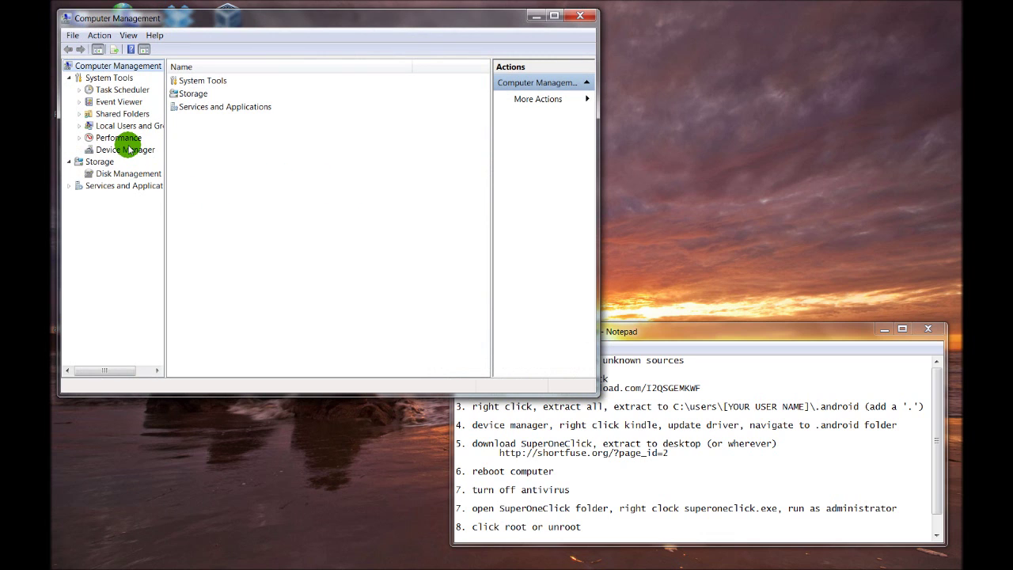
pyautogui.click(126, 150)
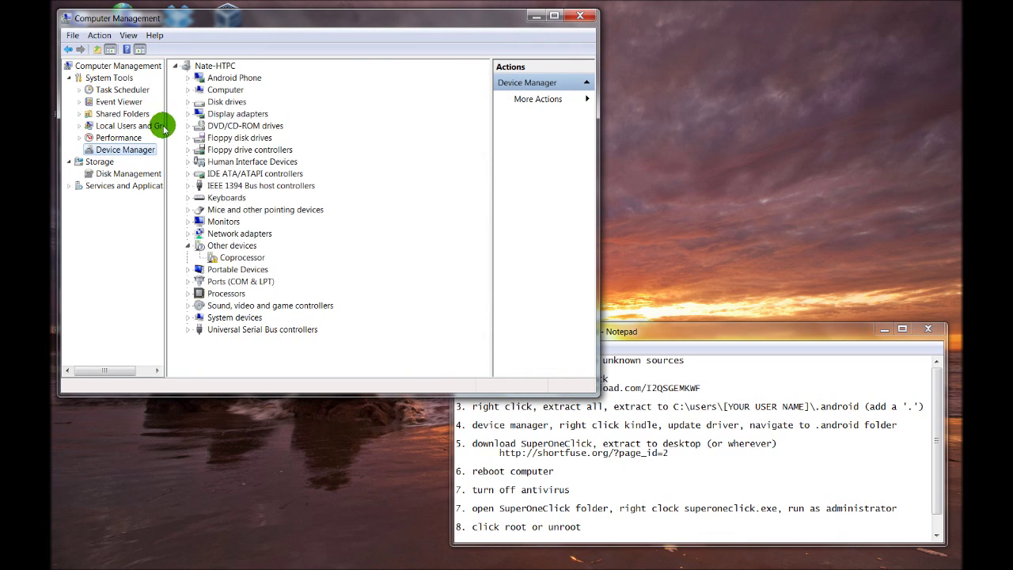
pyautogui.click(187, 78)
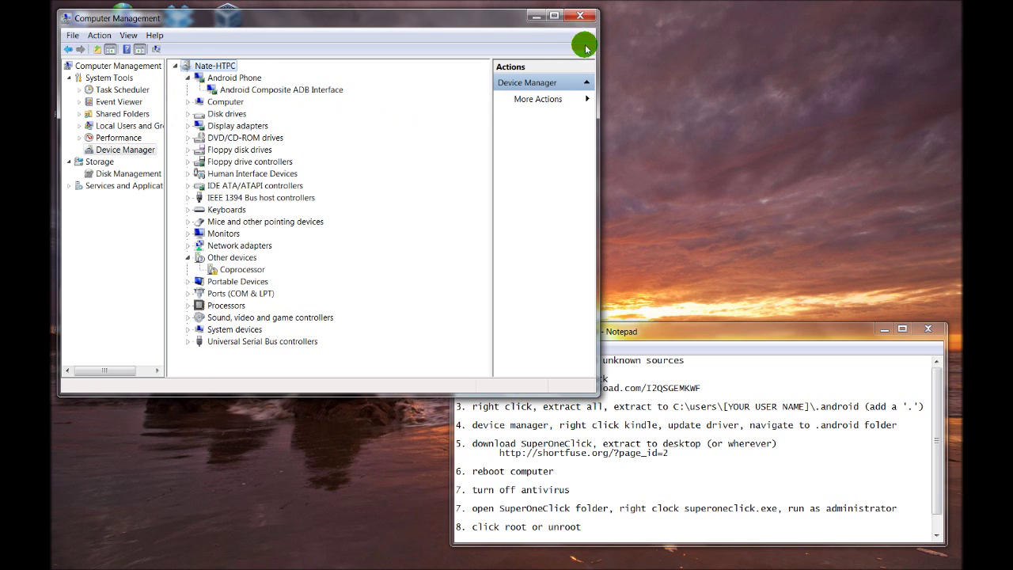
pyautogui.click(581, 19)
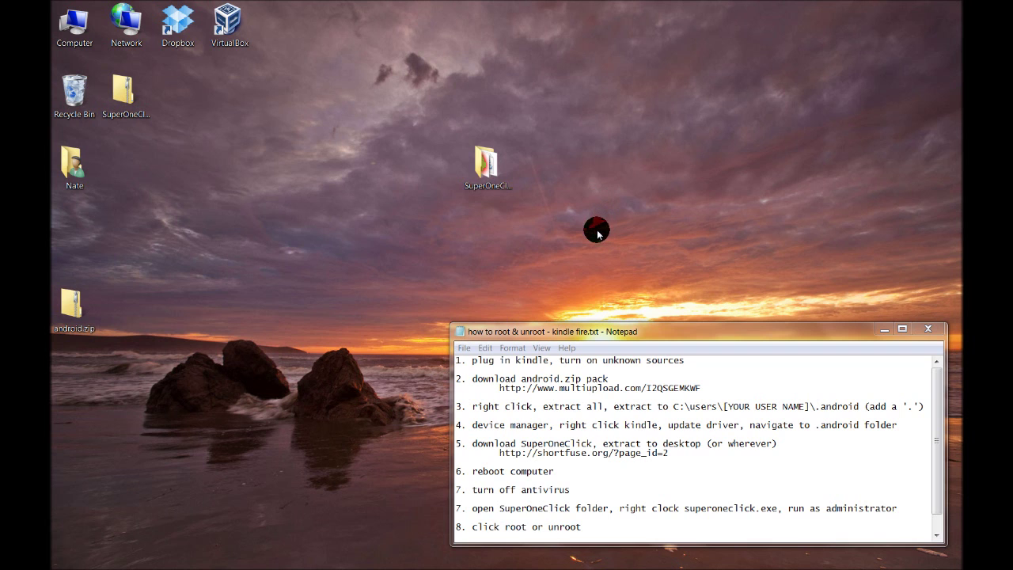
# - Open the SuperOneClickv2.2 folder and run SuperOneClick.exe as administrator
pyautogui.click(483, 169)
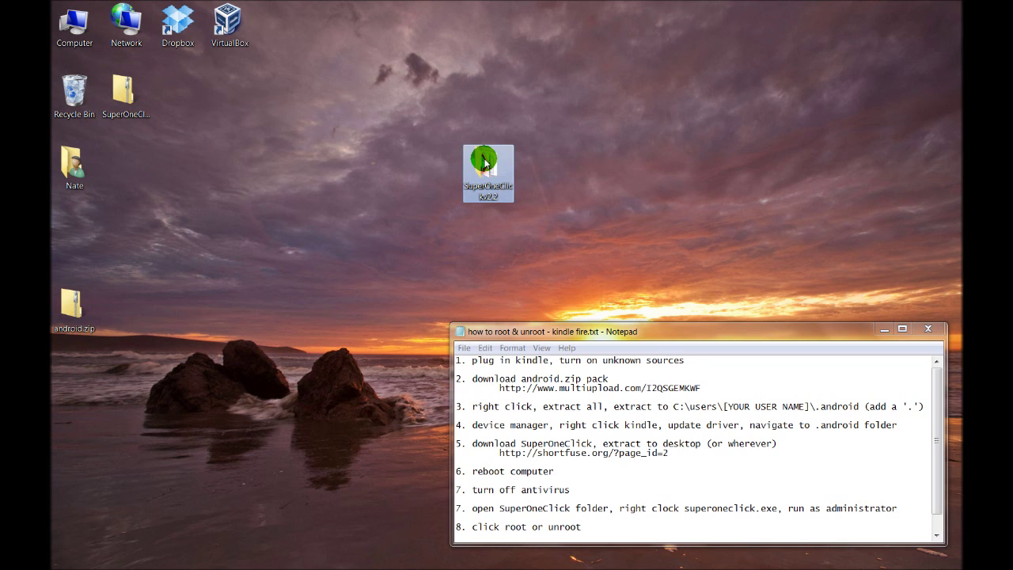
pyautogui.doubleClick(486, 163)
pyautogui.moveTo(475, 86); pyautogui.dragTo(485, 54)
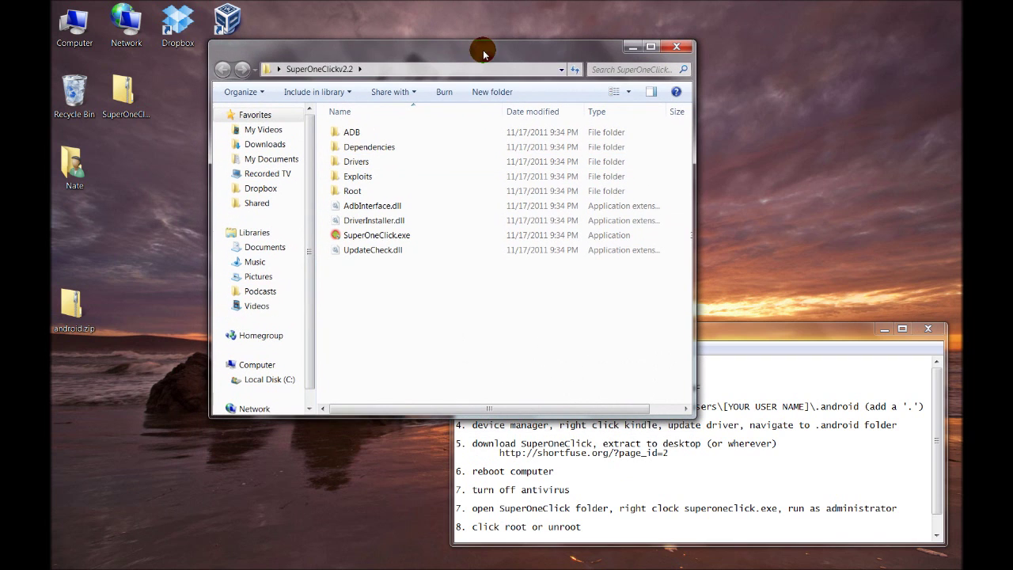
pyautogui.rightClick(381, 241)
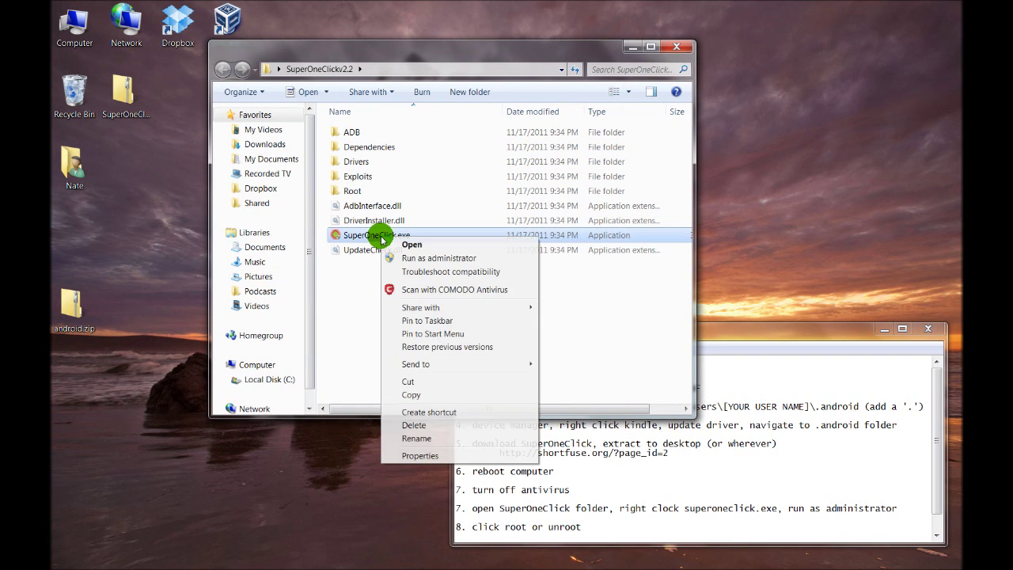
pyautogui.click(418, 260)
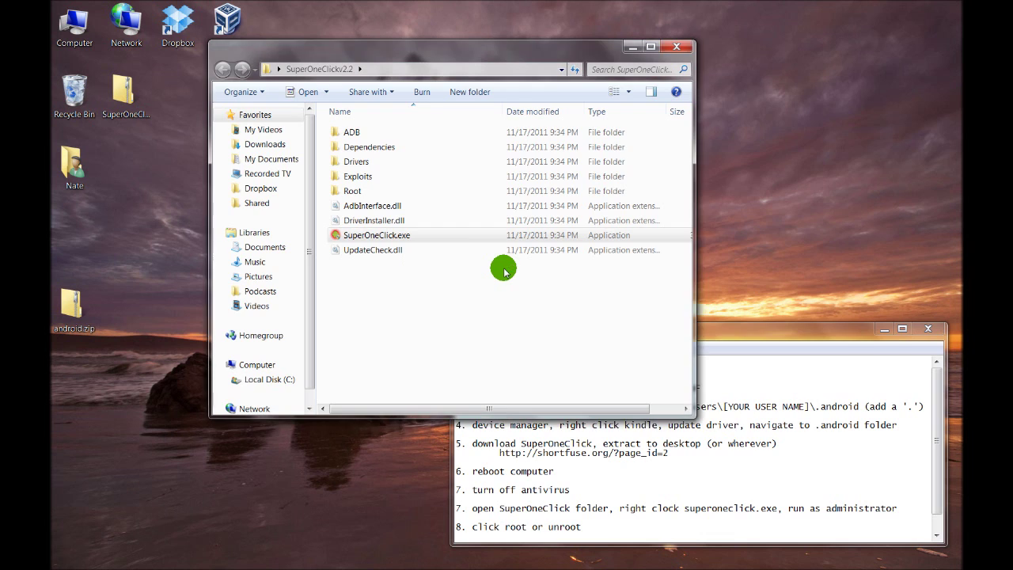
pyautogui.moveTo(495, 106); pyautogui.dragTo(462, 124)
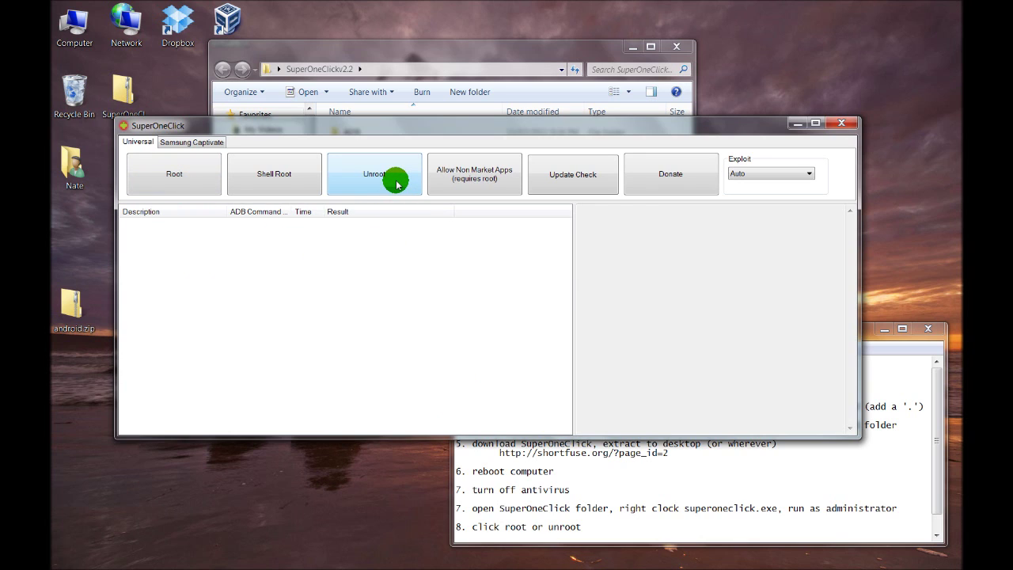
# - Start rooting the connected Kindle Fire with the Root button on the Universal tab
pyautogui.click(181, 174)
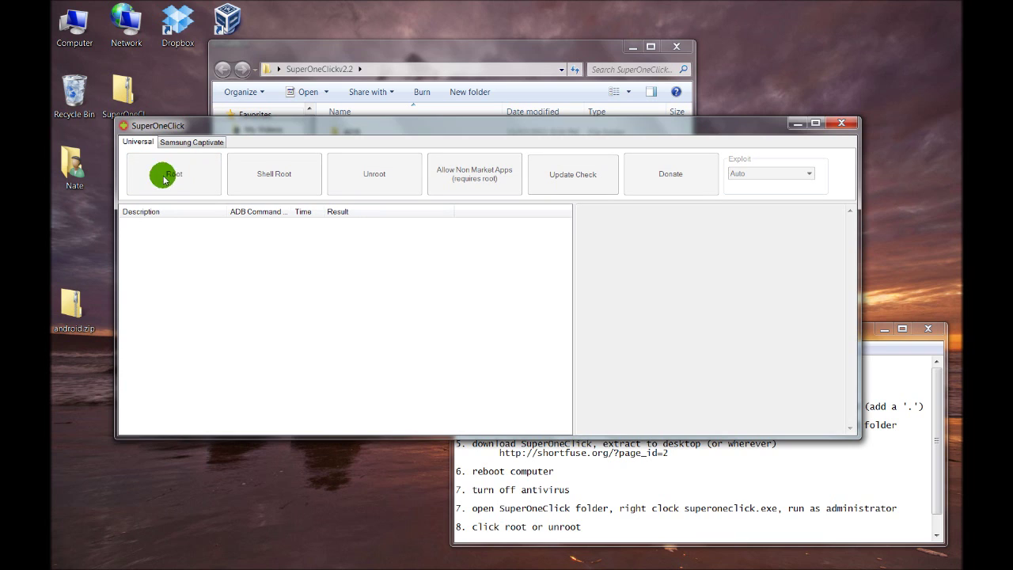
pyautogui.click(133, 190)
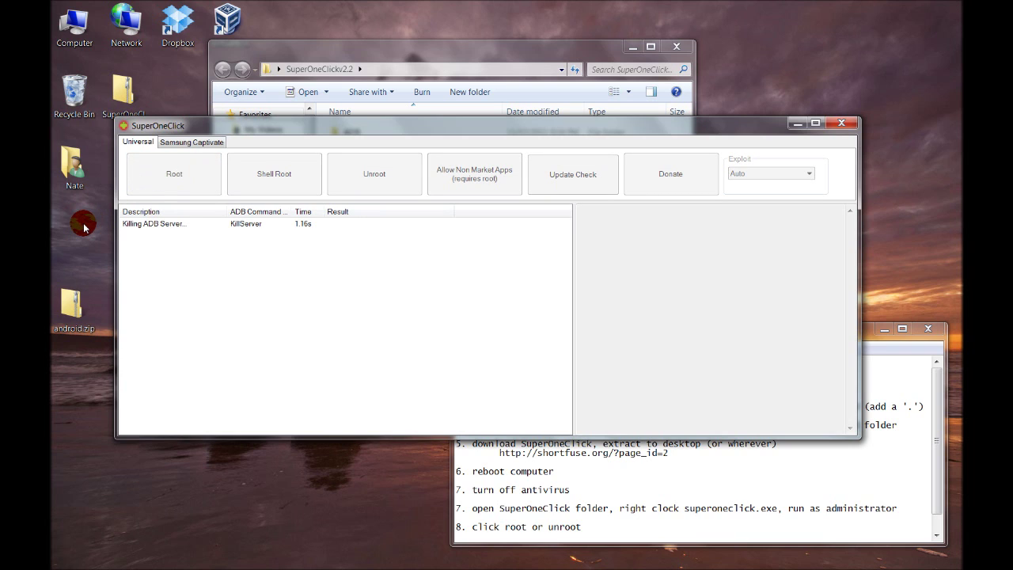
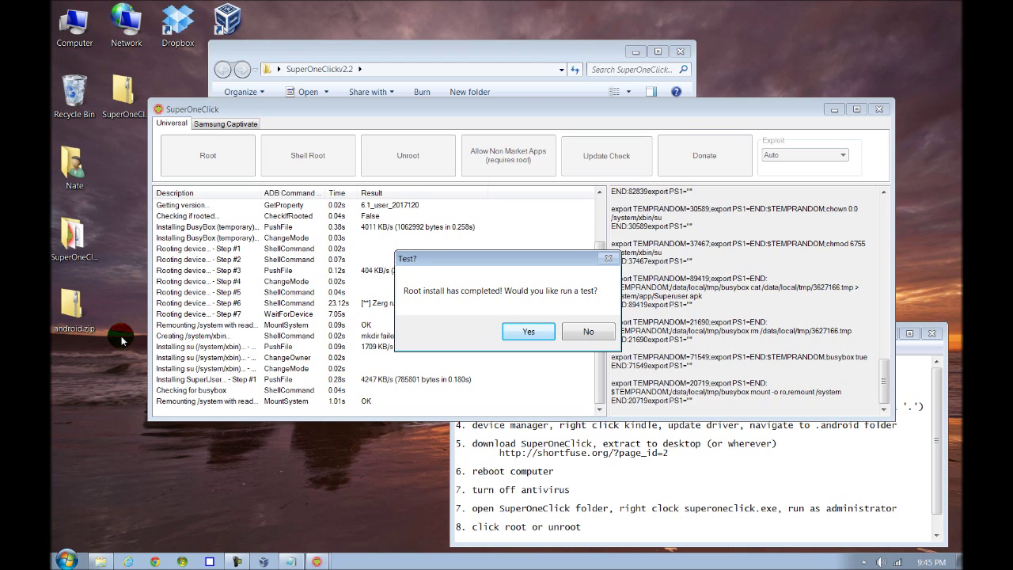
# - Accept the root test and acknowledge the su command notice to get the 'Rooted!' result
pyautogui.click(530, 333)
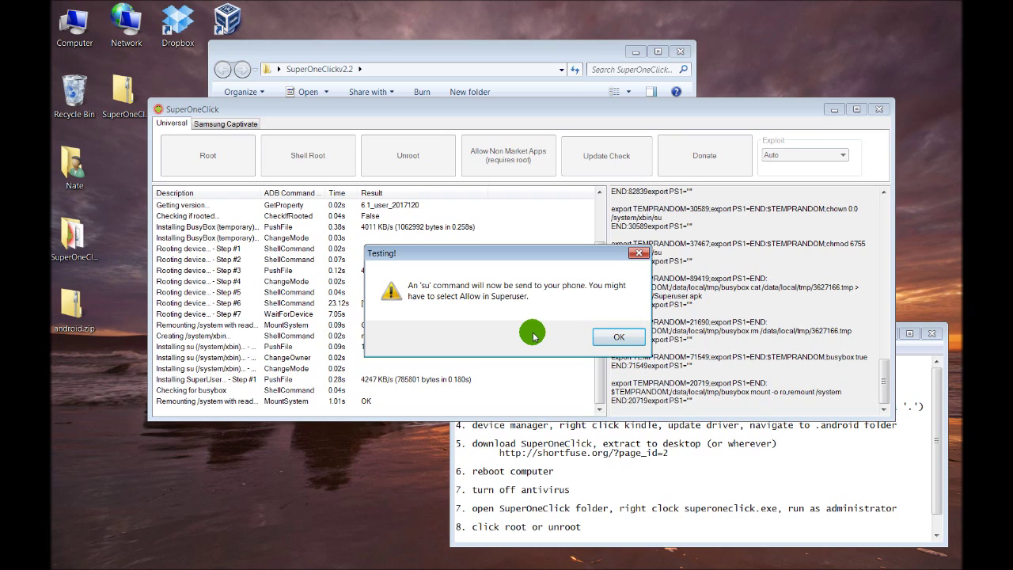
pyautogui.click(602, 336)
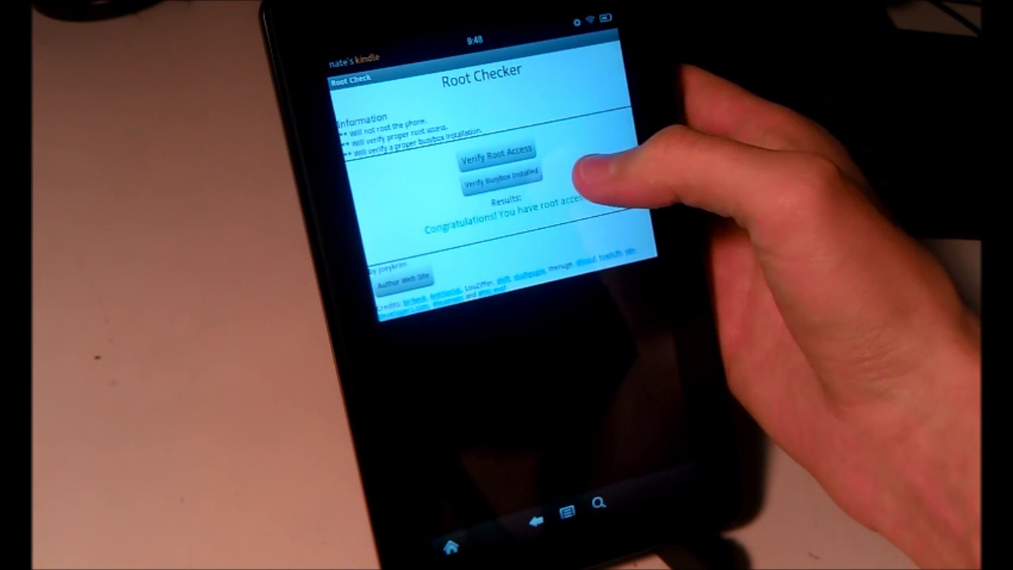
# - Run Root Checker's BusyBox and root access checks on the Kindle Fire
pyautogui.click(501, 183)
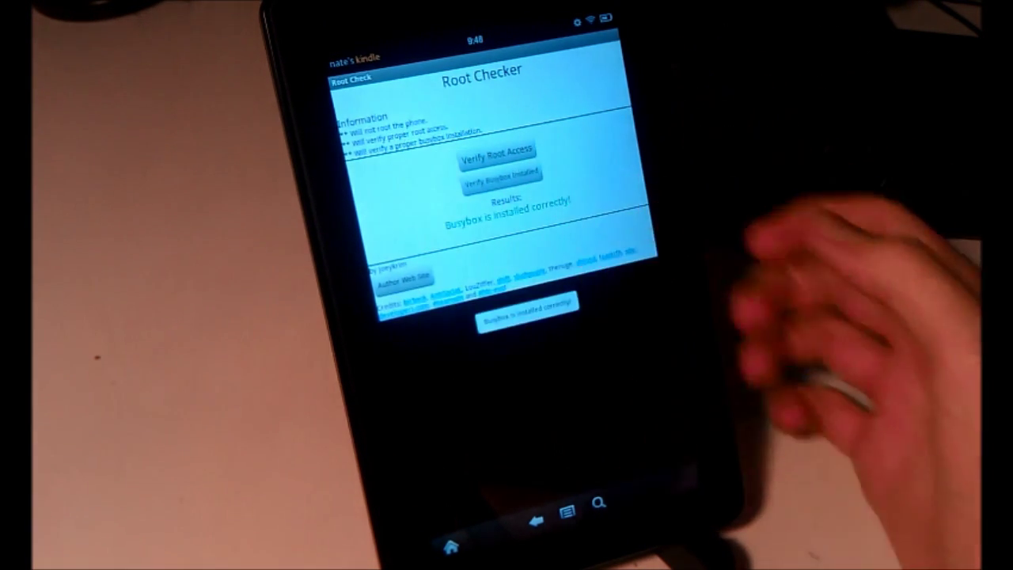
pyautogui.click(497, 155)
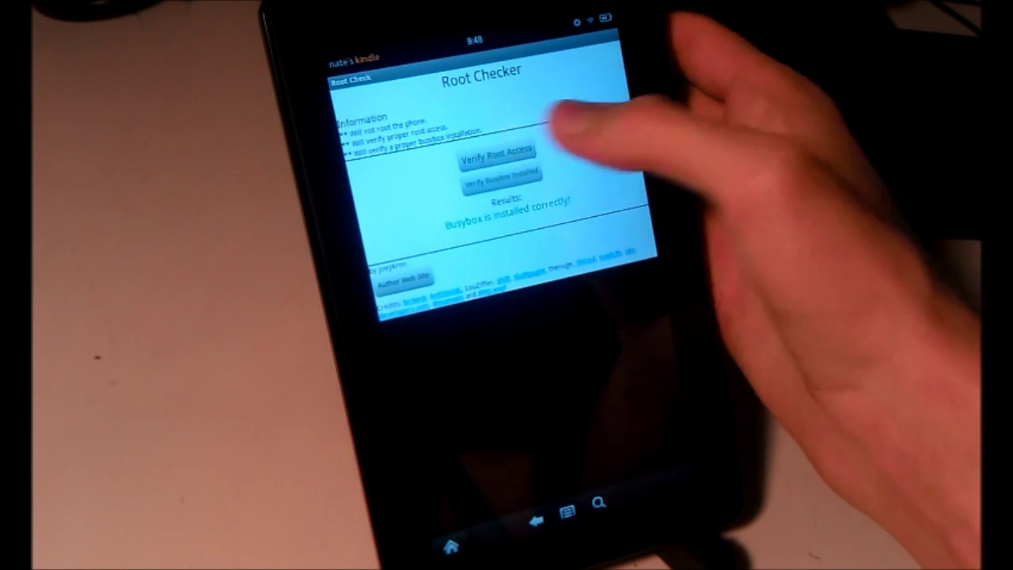